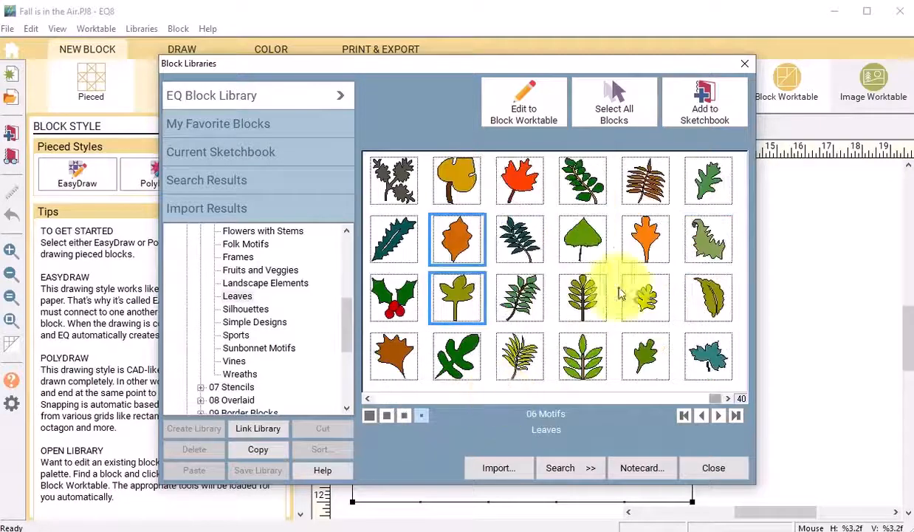
- Select two more leaf motifs, add them to the sketchbook, and close the block library
{"action": "left_click", "coordinate": [583, 238]}
{"action": "left_click", "coordinate": [521, 297]}
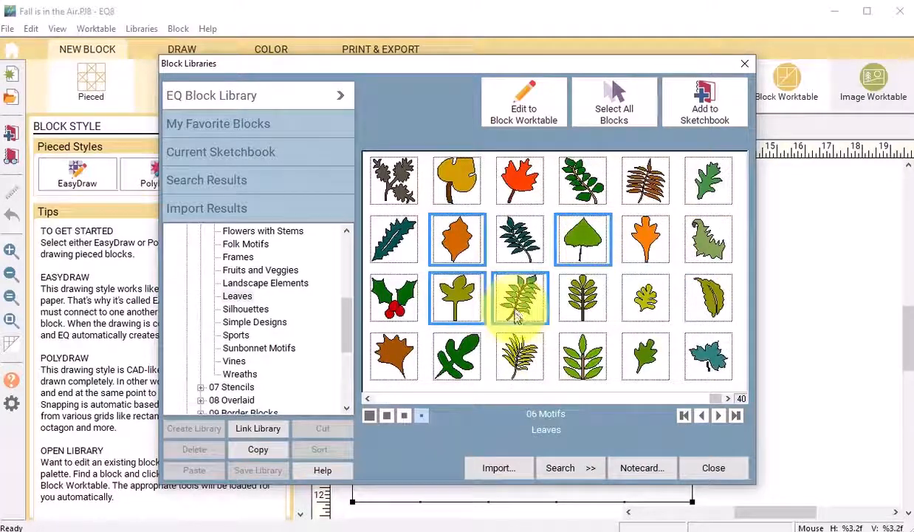
{"action": "left_click", "coordinate": [705, 104]}
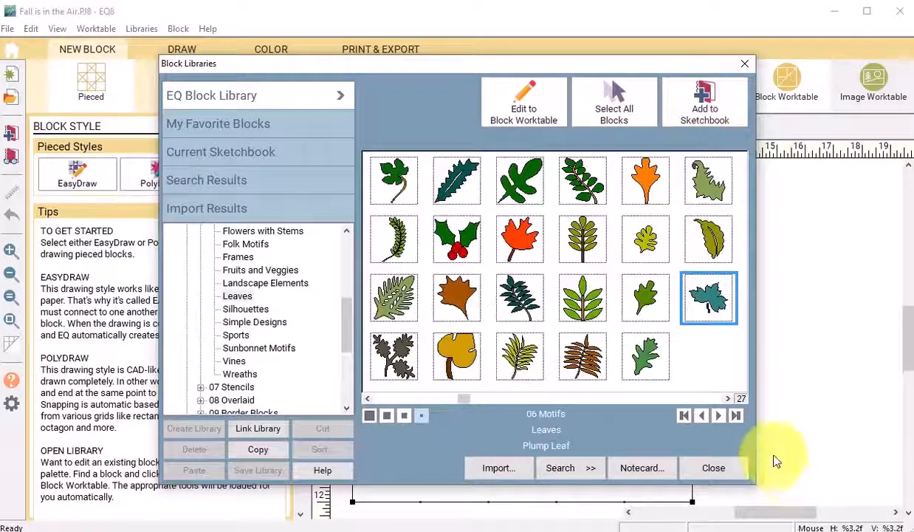
{"action": "left_click", "coordinate": [715, 469]}
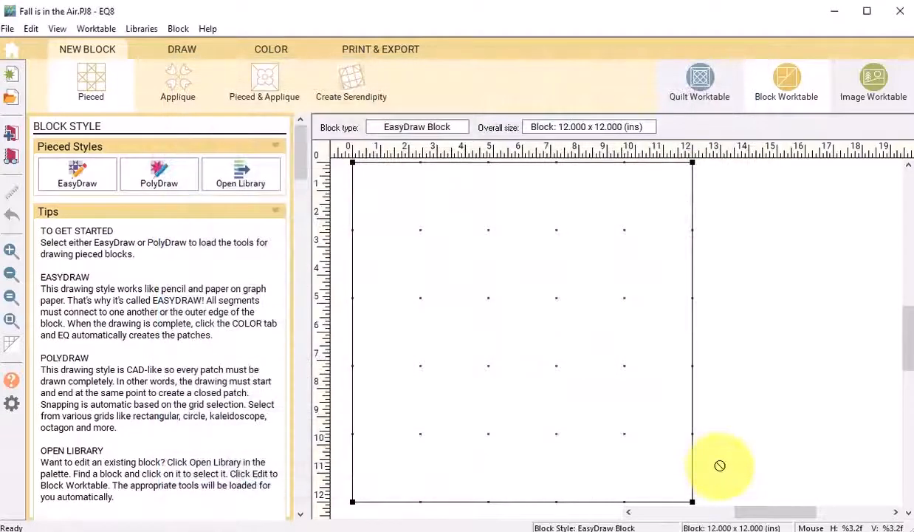
- Open the Sweet Gum leaf motif from the project sketchbook's motifs for editing
{"action": "left_click", "coordinate": [4, 159]}
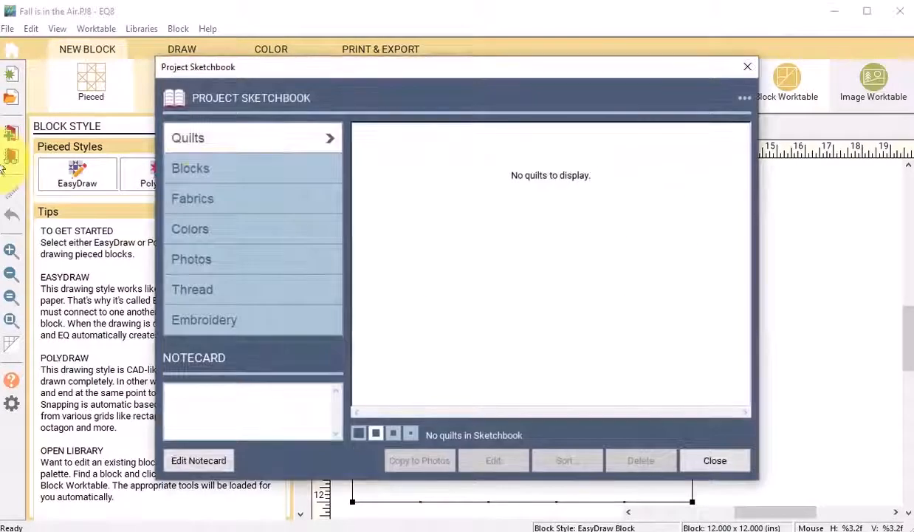
{"action": "left_click", "coordinate": [195, 170]}
{"action": "left_click", "coordinate": [450, 132]}
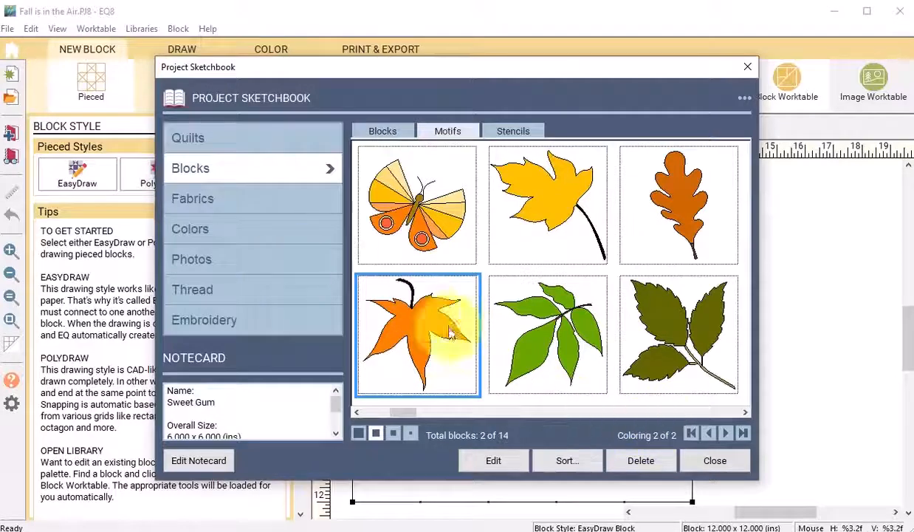
{"action": "left_click", "coordinate": [493, 461]}
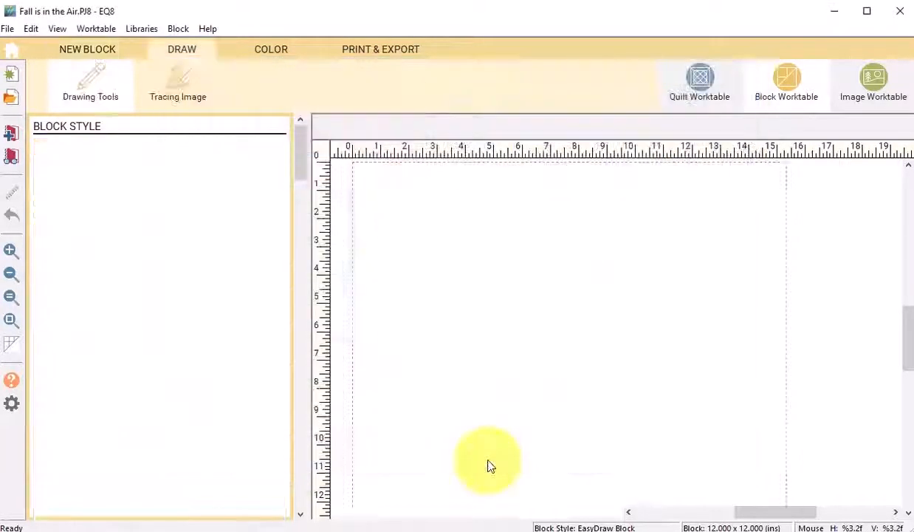
- Select the whole Sweet Gum leaf and resize it to 25% horizontally and vertically
{"action": "left_click", "coordinate": [72, 179]}
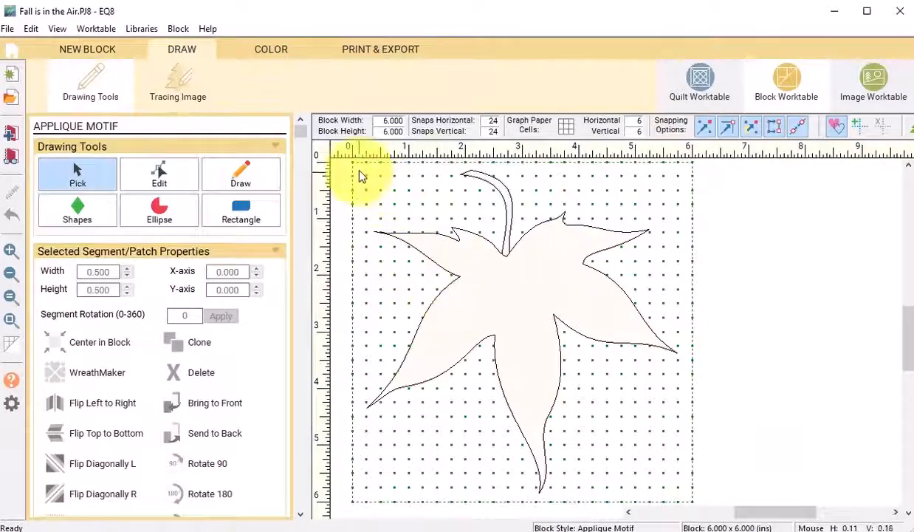
{"action": "left_click_drag", "start_coordinate": [353, 167], "coordinate": [714, 506]}
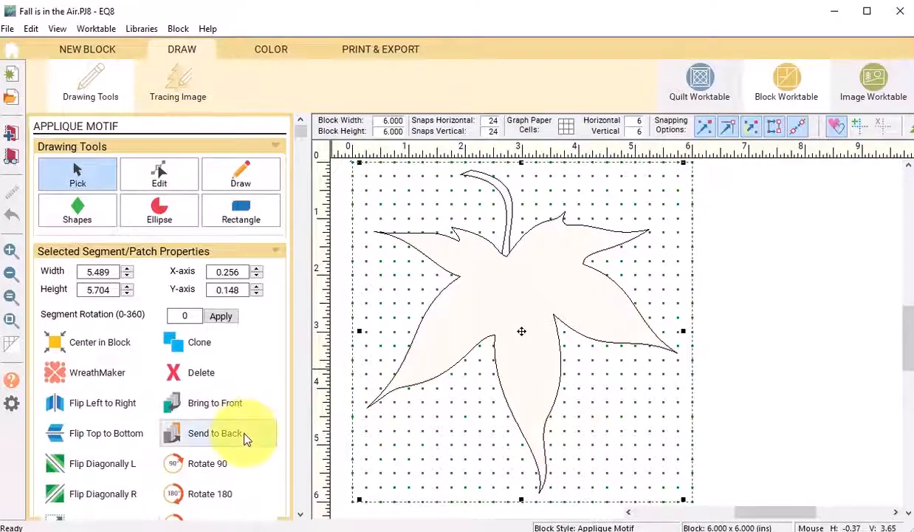
{"action": "scroll", "coordinate": [249, 437], "scroll_direction": "down", "scroll_amount": 1}
{"action": "left_click", "coordinate": [83, 490]}
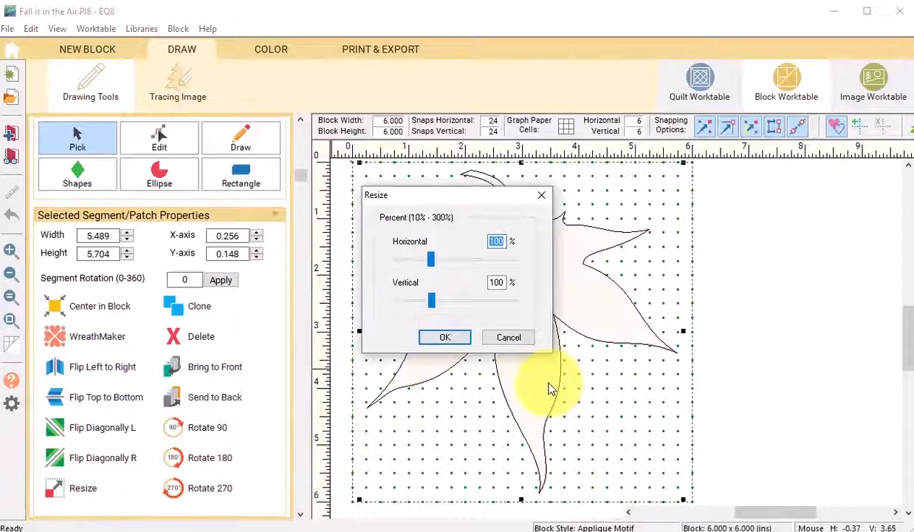
{"action": "type", "text": "25"}
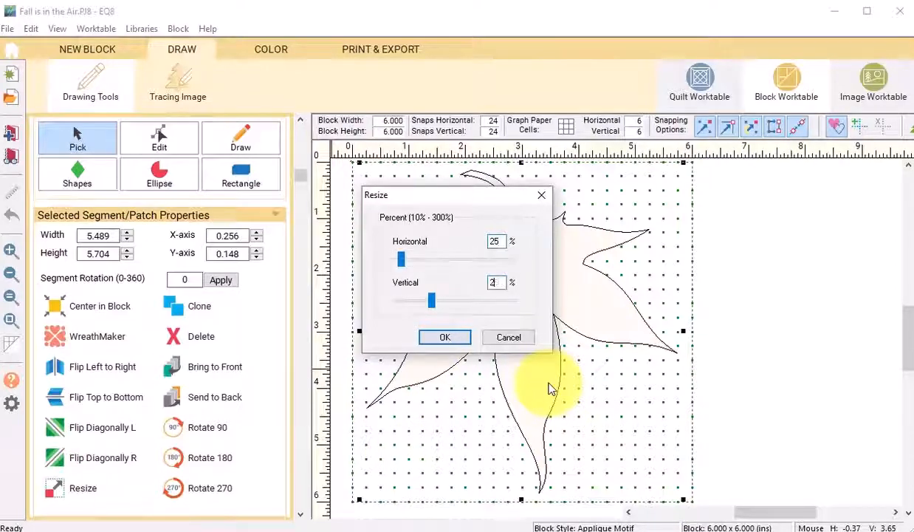
{"action": "left_click", "coordinate": [443, 339]}
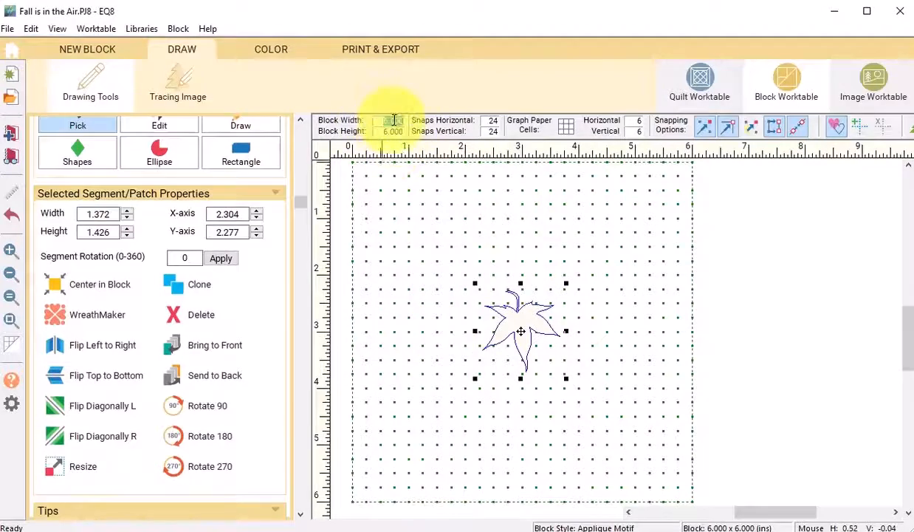
- Set the block width and height to 20 inches
{"action": "double_click", "coordinate": [394, 120]}
{"action": "key", "text": "Return"}
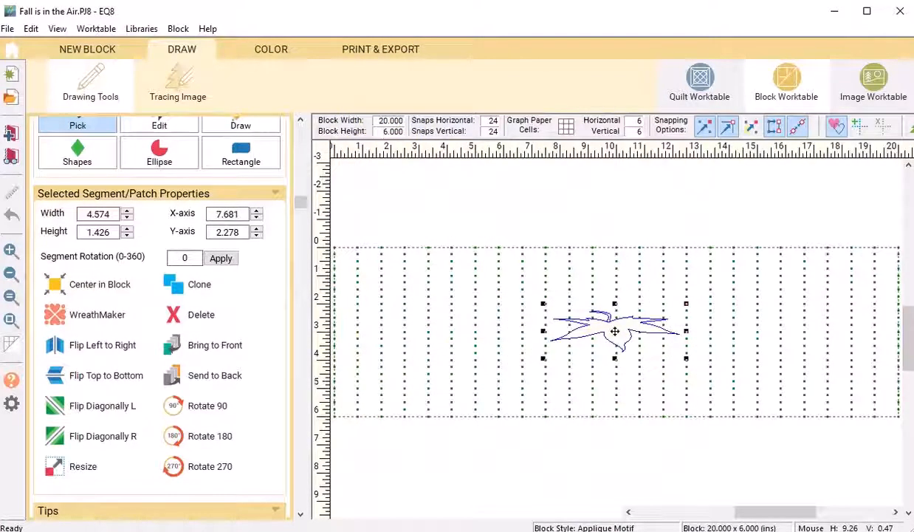
{"action": "double_click", "coordinate": [392, 131]}
{"action": "type", "text": "20"}
{"action": "key", "text": "Return"}
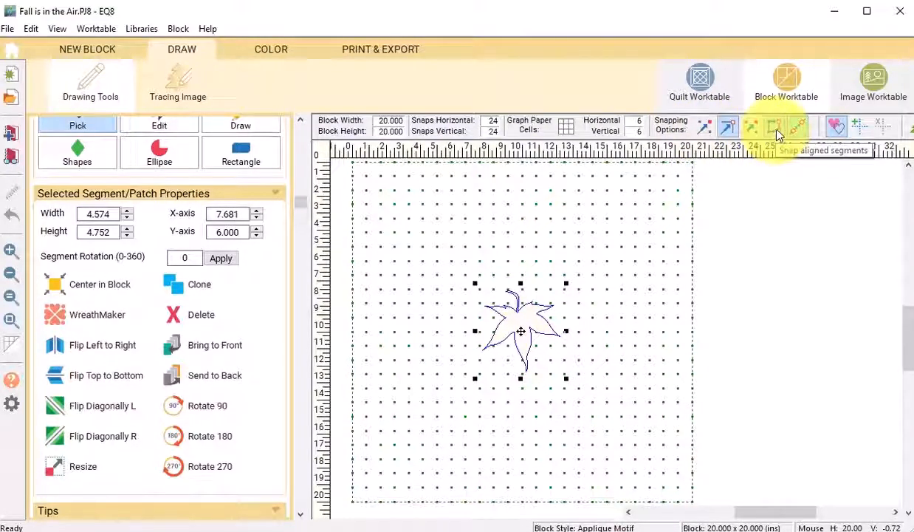
- Turn on two additional snapping options
{"action": "left_click", "coordinate": [729, 130]}
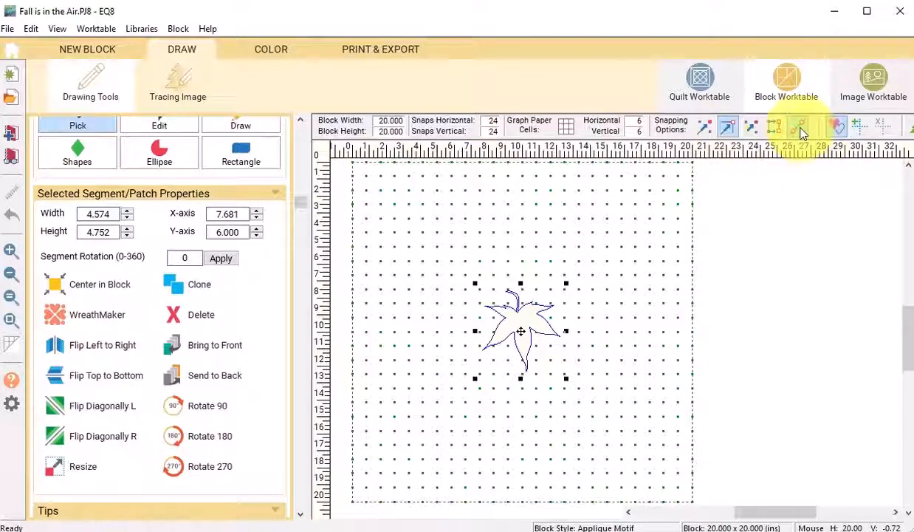
{"action": "left_click", "coordinate": [803, 131]}
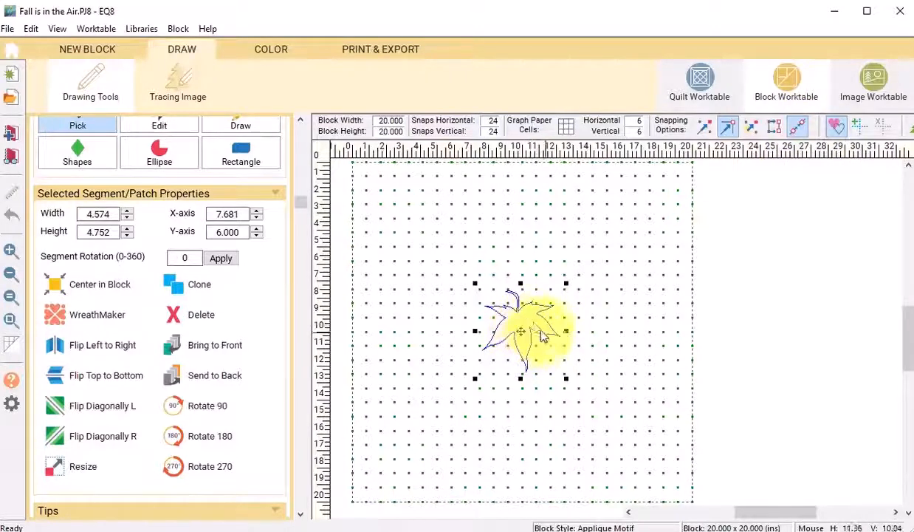
- Move the leaf up to the top of the block and rotate it slightly
{"action": "left_click_drag", "start_coordinate": [520, 330], "coordinate": [520, 205]}
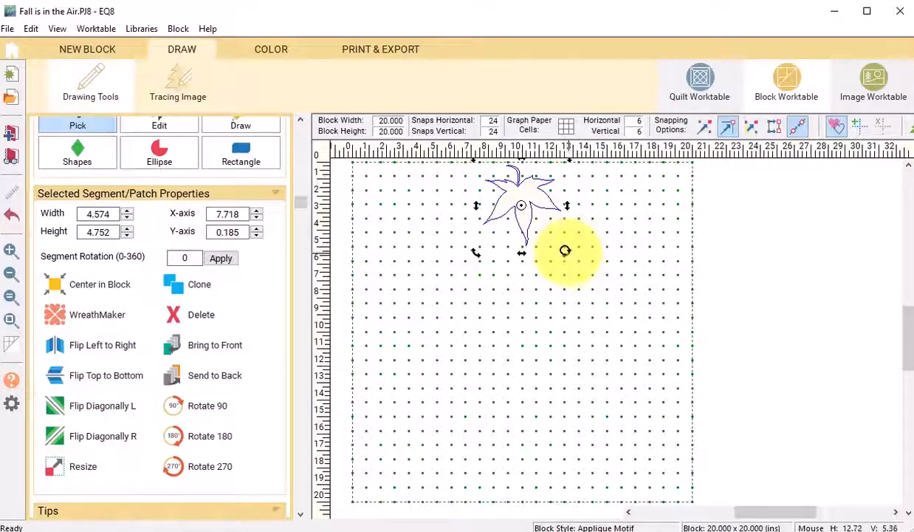
{"action": "left_click_drag", "start_coordinate": [565, 250], "coordinate": [520, 259]}
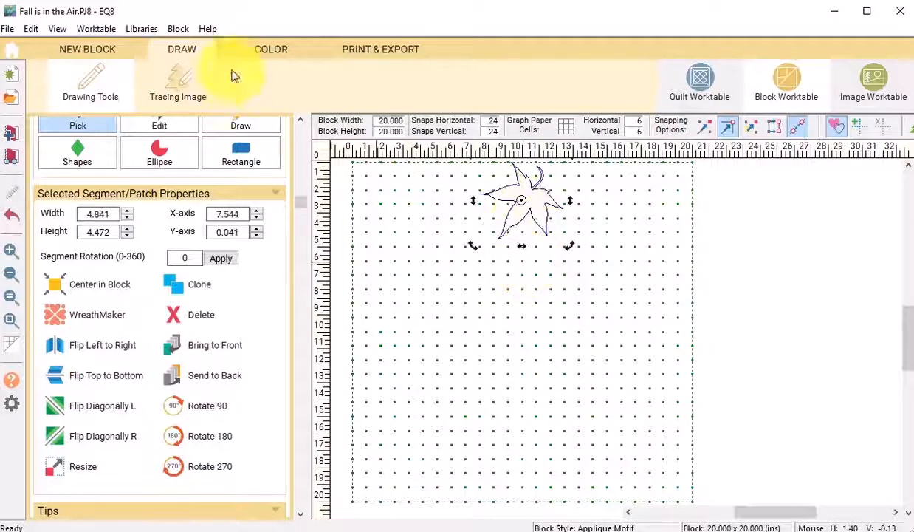
- Color the leaf with an orange circle-print fabric using the Spraycan
{"action": "left_click", "coordinate": [272, 49]}
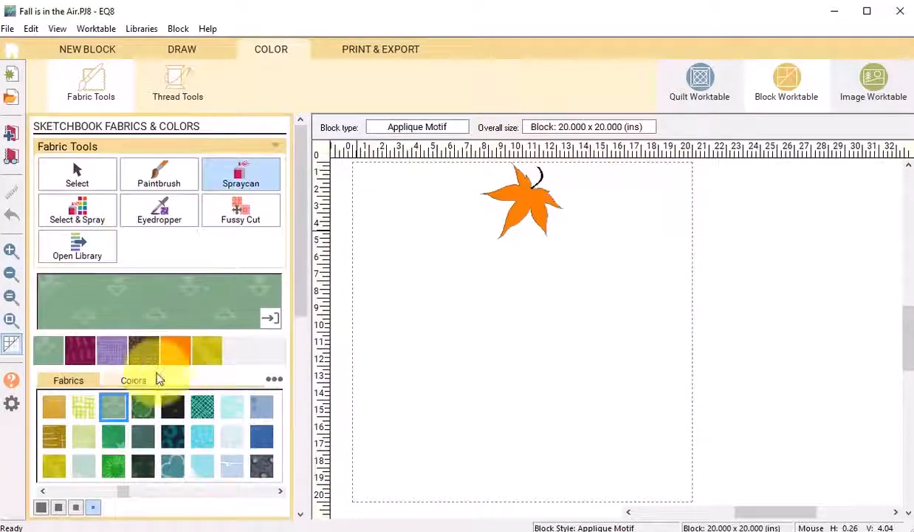
{"action": "left_click_drag", "start_coordinate": [162, 498], "coordinate": [70, 501]}
{"action": "left_click", "coordinate": [84, 437]}
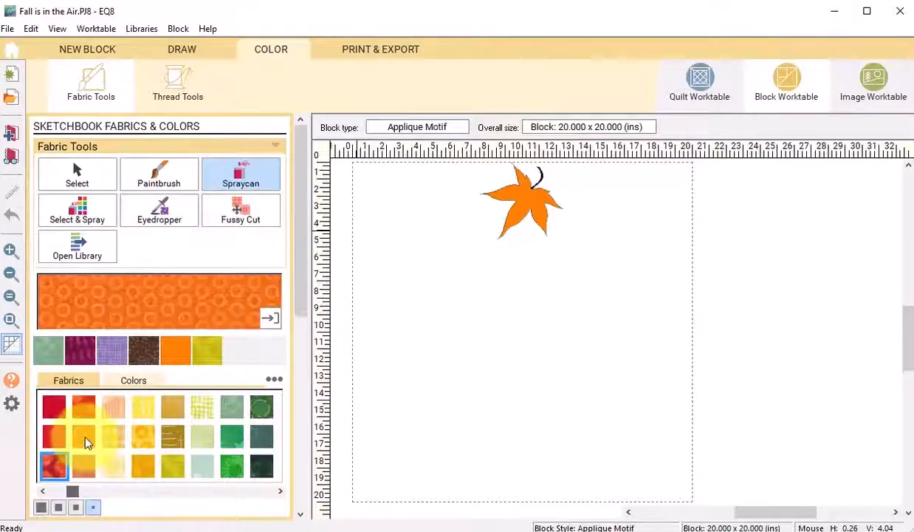
{"action": "left_click", "coordinate": [240, 181]}
{"action": "left_click", "coordinate": [513, 196]}
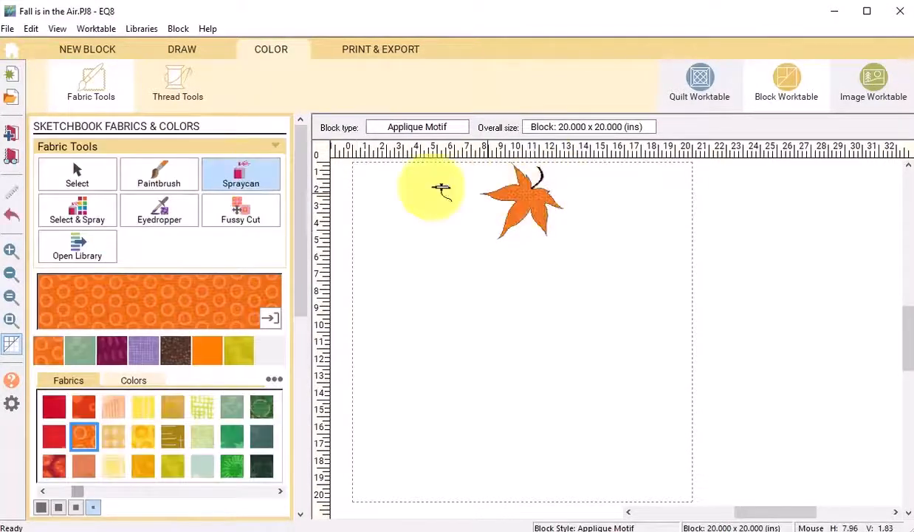
- Zoom in on the leaf to inspect the fabric
{"action": "left_click", "coordinate": [10, 250]}
{"action": "left_click_drag", "start_coordinate": [572, 214], "coordinate": [465, 163]}
{"action": "left_click", "coordinate": [604, 349]}
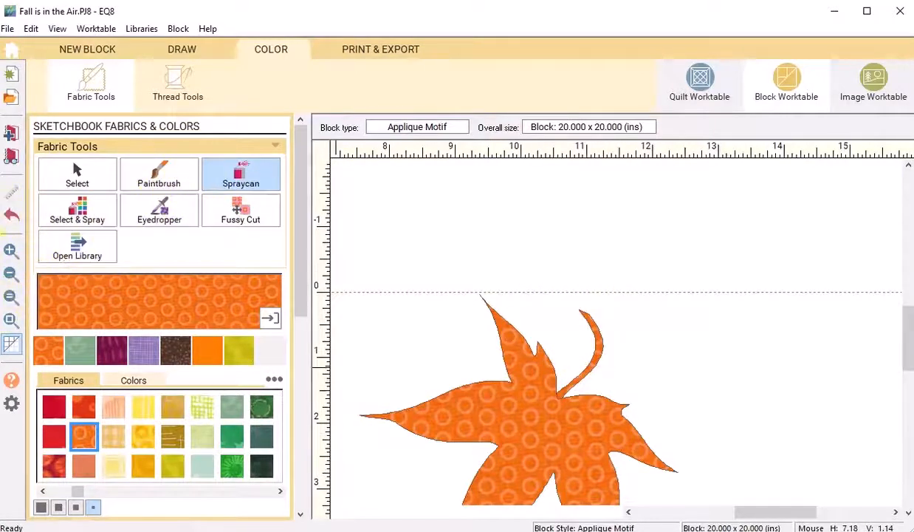
- Open the Silver Maple leaf motif from the project sketchbook for editing
{"action": "left_click", "coordinate": [13, 158]}
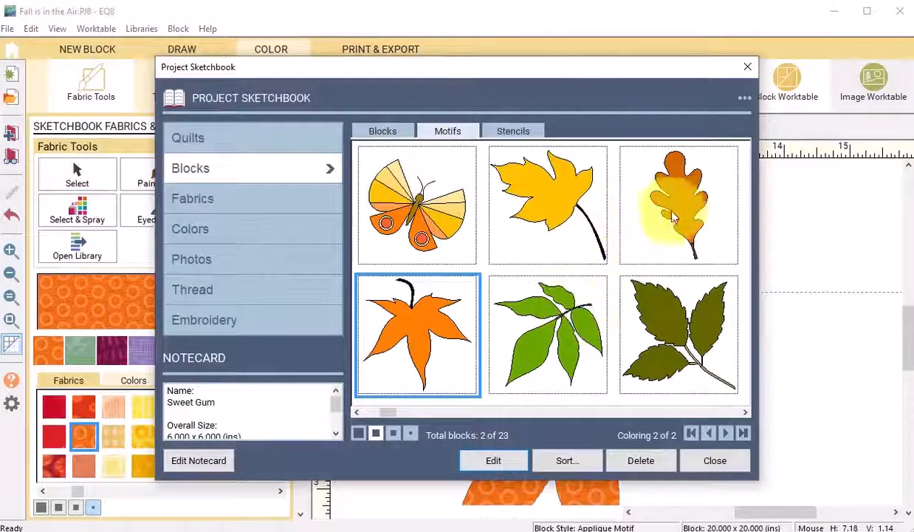
{"action": "left_click", "coordinate": [550, 222]}
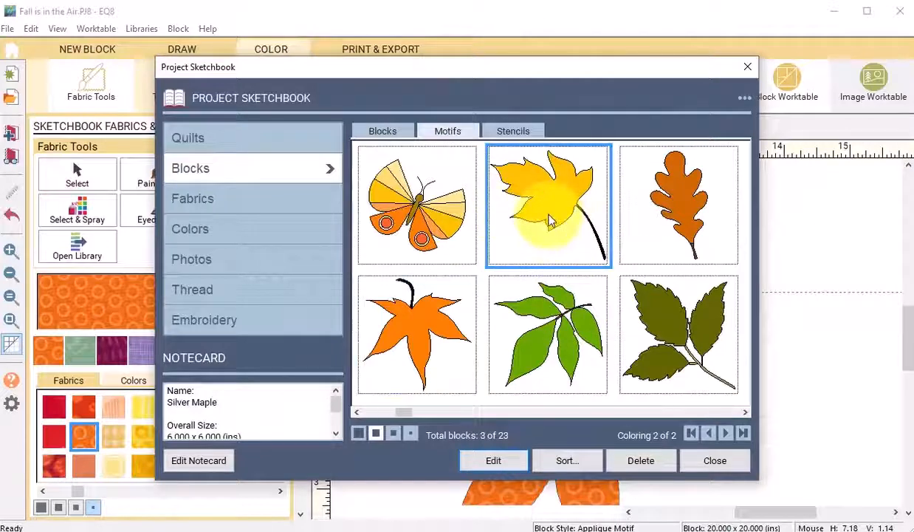
{"action": "left_click", "coordinate": [494, 461]}
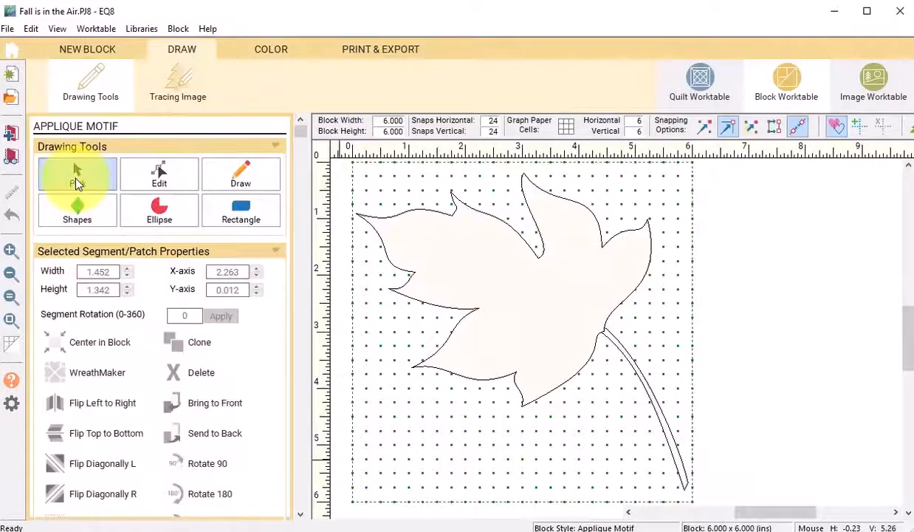
- Select the Silver Maple leaf and resize it to 25%
{"action": "left_click", "coordinate": [441, 315]}
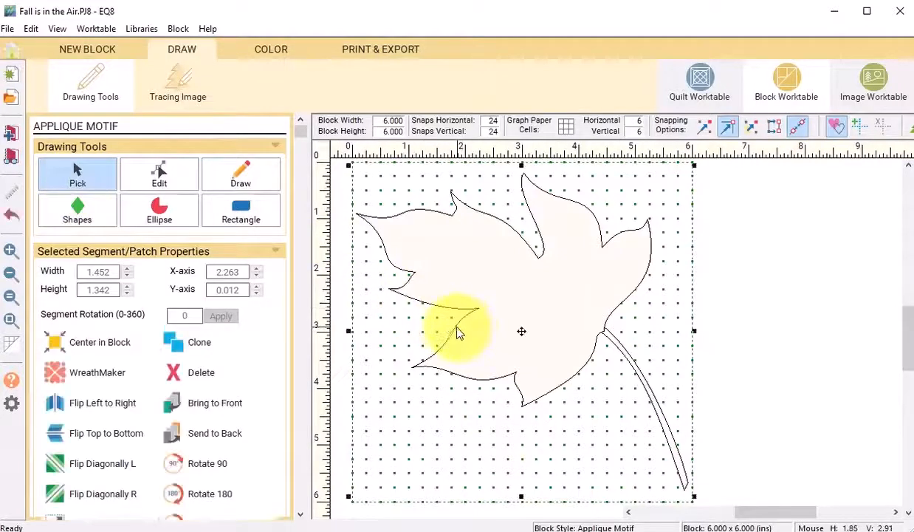
{"action": "scroll", "coordinate": [148, 443], "scroll_direction": "down", "scroll_amount": 1}
{"action": "left_click", "coordinate": [83, 487]}
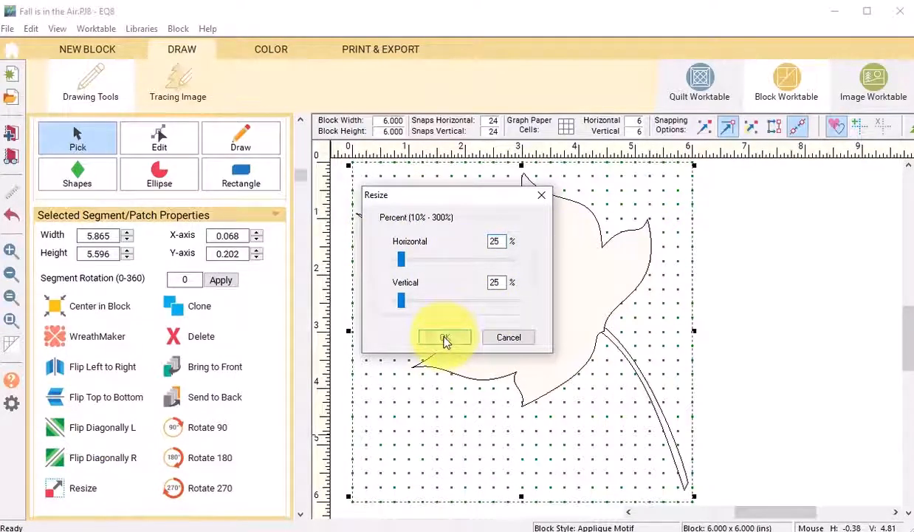
{"action": "left_click", "coordinate": [445, 338]}
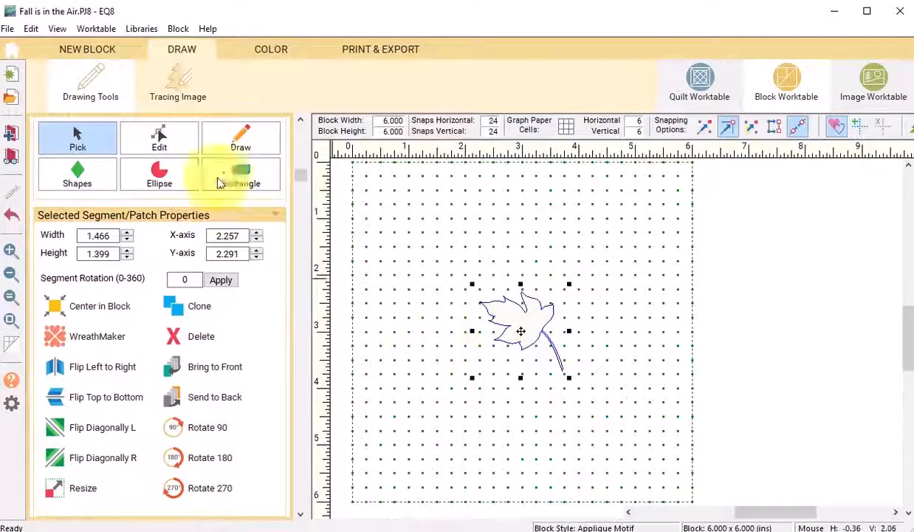
- Copy the resized Silver Maple leaf
{"action": "left_click", "coordinate": [32, 32]}
{"action": "left_click", "coordinate": [51, 81]}
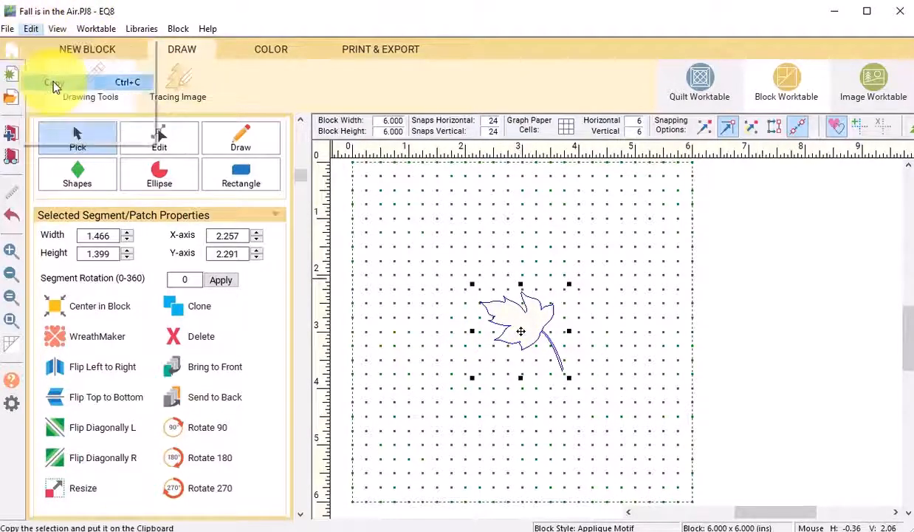
- Open the 20 x 20 inch leaf block from the sketchbook, adding the current worktable block first
{"action": "left_click", "coordinate": [12, 156]}
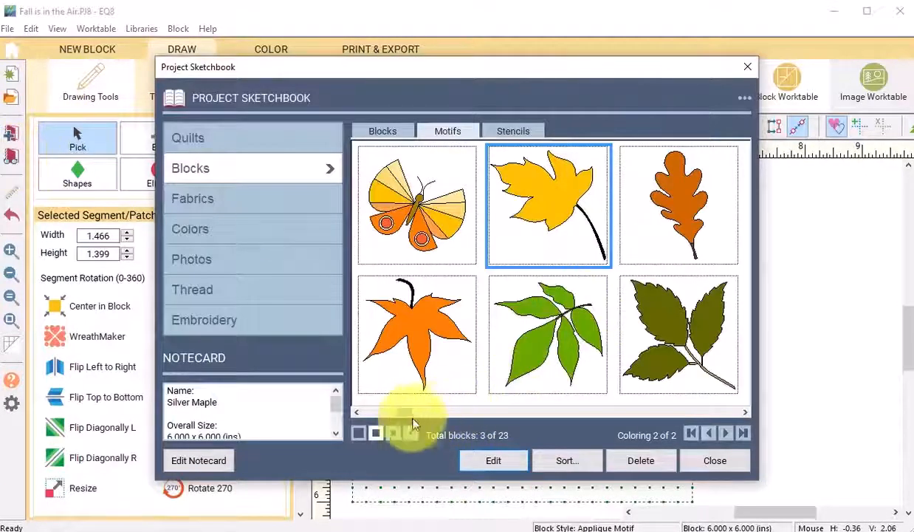
{"action": "mouse_move", "coordinate": [404, 413]}
{"action": "left_mouse_down"}
{"action": "mouse_move", "coordinate": [708, 382]}
{"action": "mouse_move", "coordinate": [742, 397]}
{"action": "left_mouse_up"}
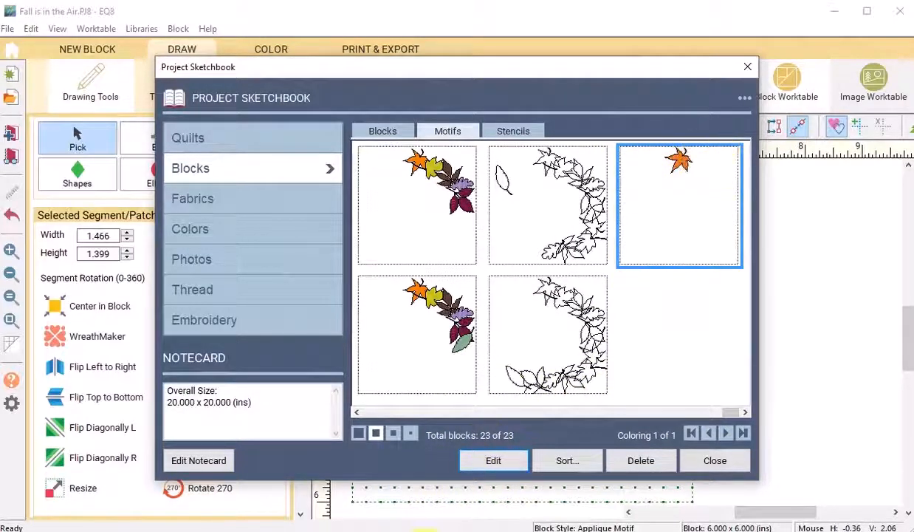
{"action": "left_click", "coordinate": [493, 462]}
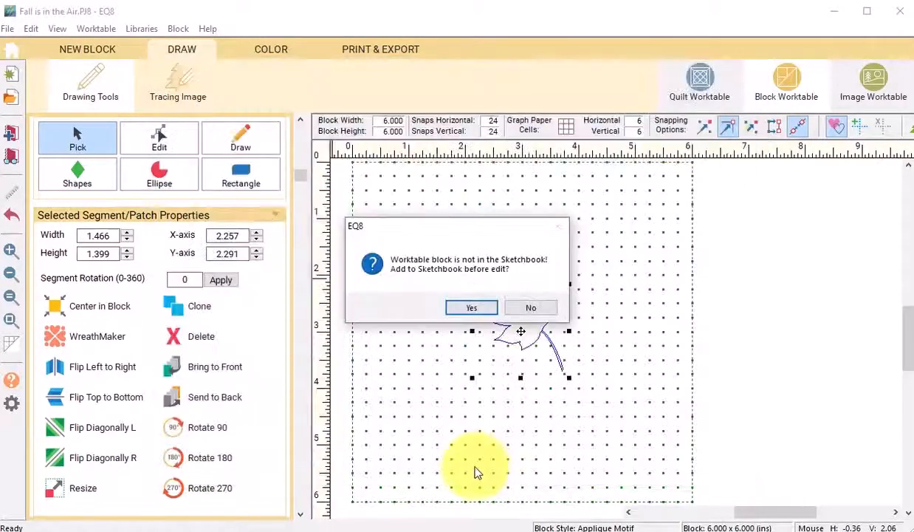
{"action": "left_click", "coordinate": [473, 312]}
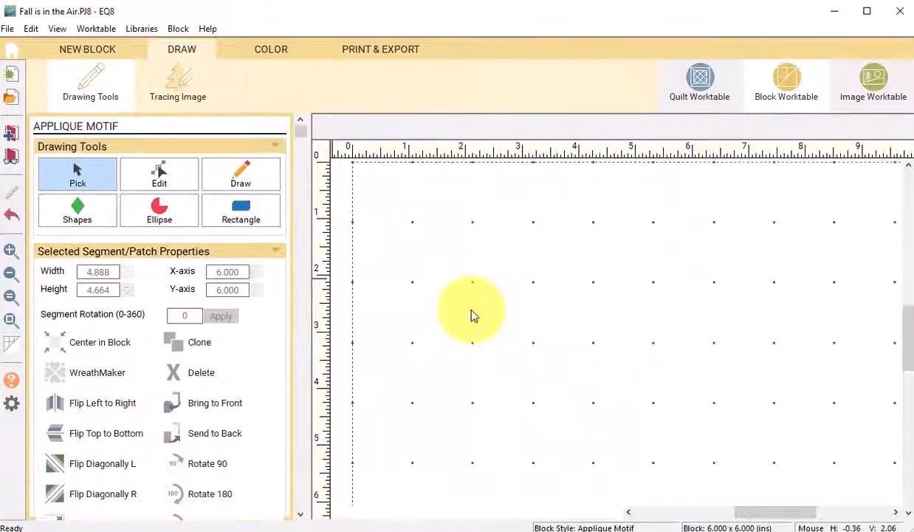
- Paste the Silver Maple leaf and place it beside the sweet gum leaf near the top
{"action": "left_click", "coordinate": [34, 28]}
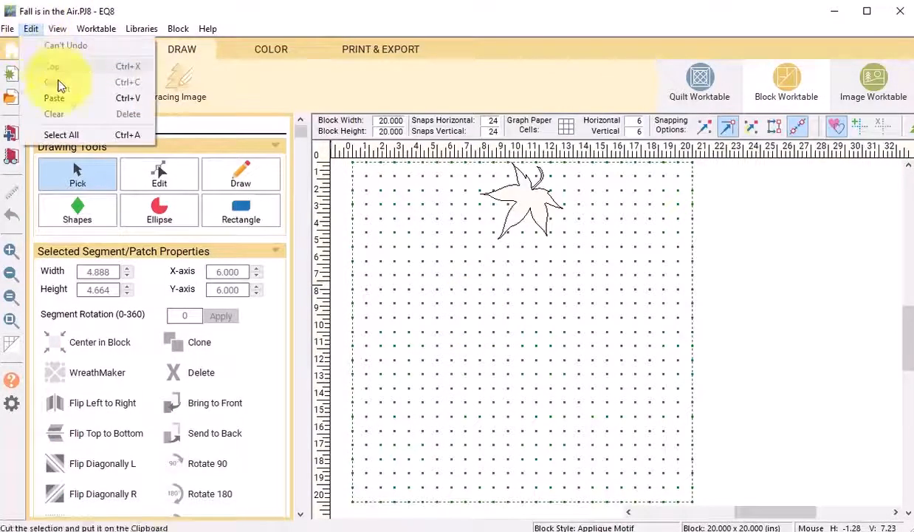
{"action": "left_click", "coordinate": [59, 100]}
{"action": "left_click_drag", "start_coordinate": [539, 347], "coordinate": [577, 209]}
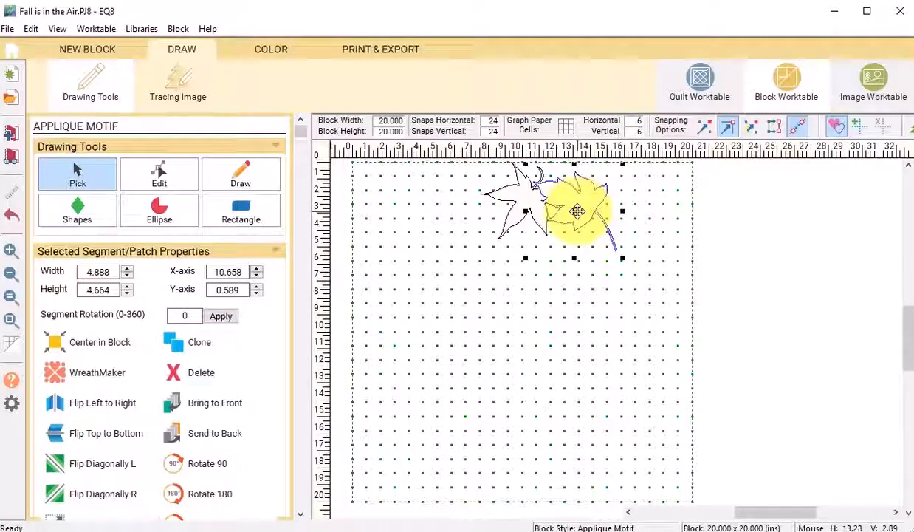
{"action": "left_click", "coordinate": [574, 209]}
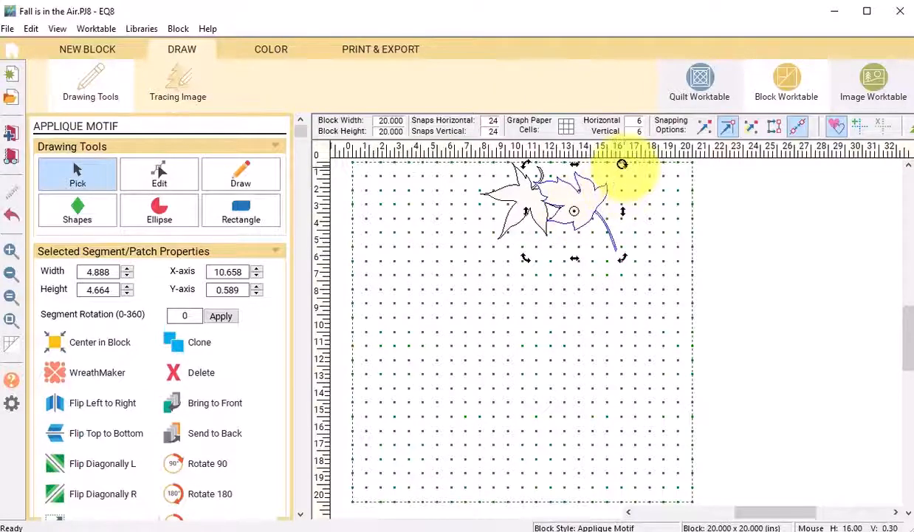
- Rotate the Silver Maple leaf slightly and color it with a golden yellow fabric using the Spraycan
{"action": "left_click_drag", "start_coordinate": [622, 168], "coordinate": [546, 204]}
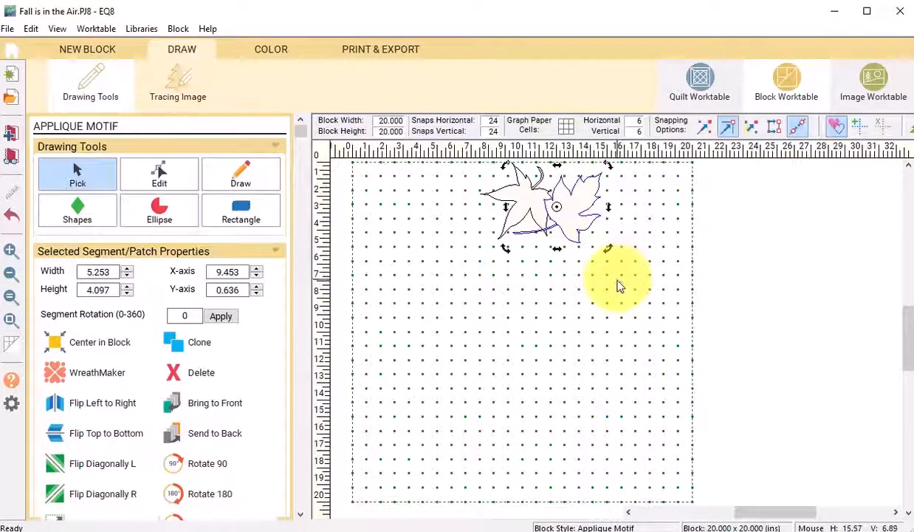
{"action": "left_click", "coordinate": [280, 52]}
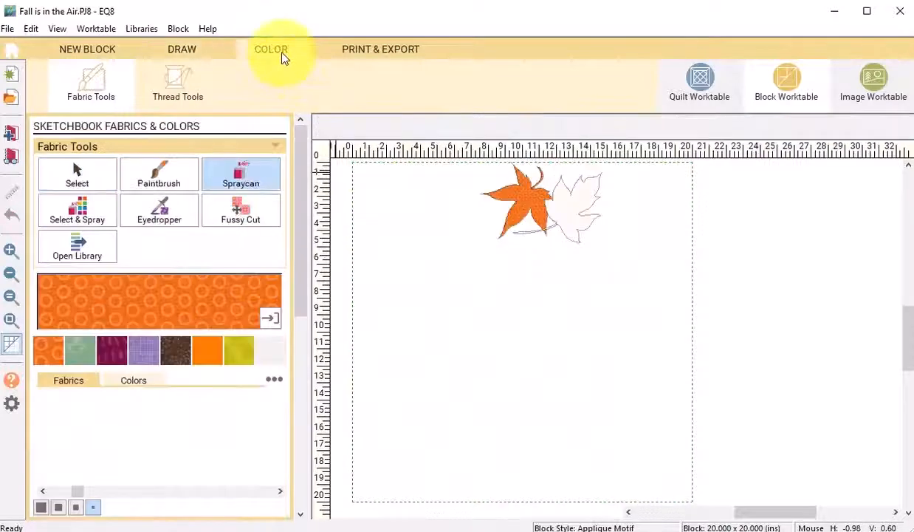
{"action": "left_click", "coordinate": [142, 467]}
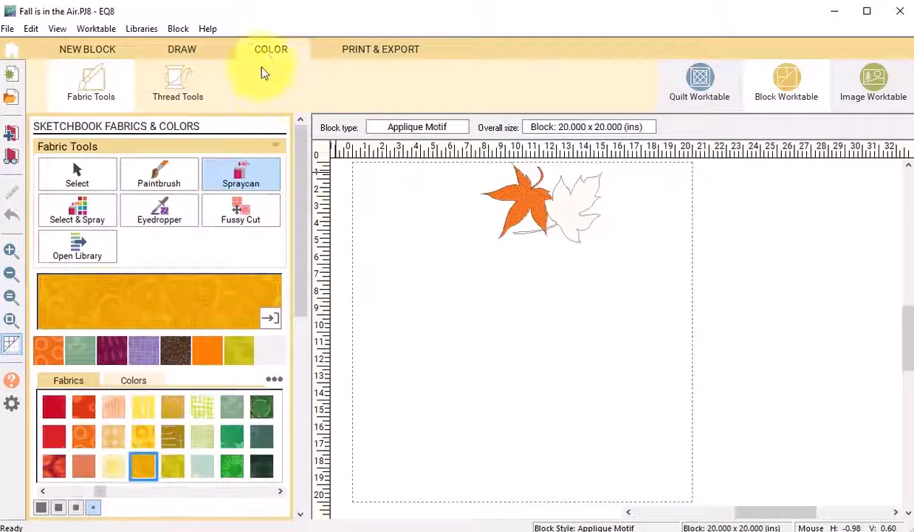
{"action": "left_click", "coordinate": [243, 177]}
{"action": "left_click", "coordinate": [581, 211]}
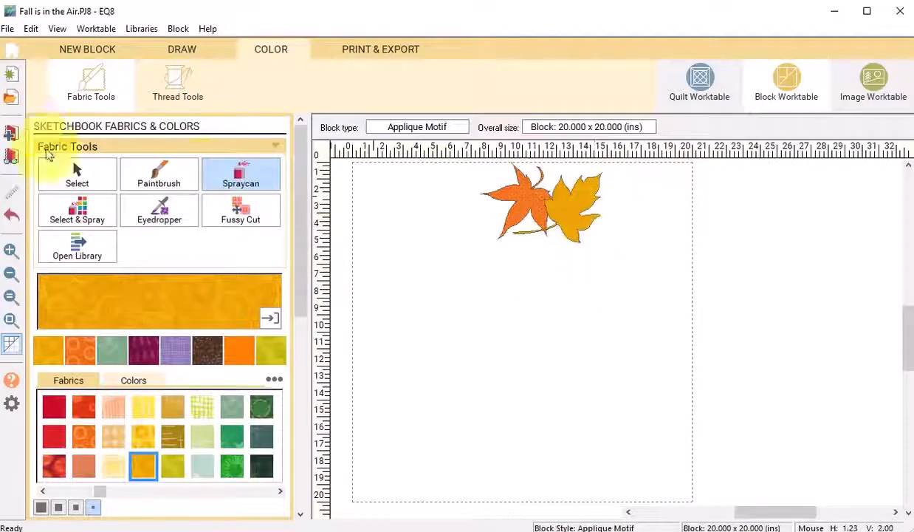
- Open the Shagbark Hickory motif from the sketchbook and resize it to 25%
{"action": "left_click", "coordinate": [11, 135]}
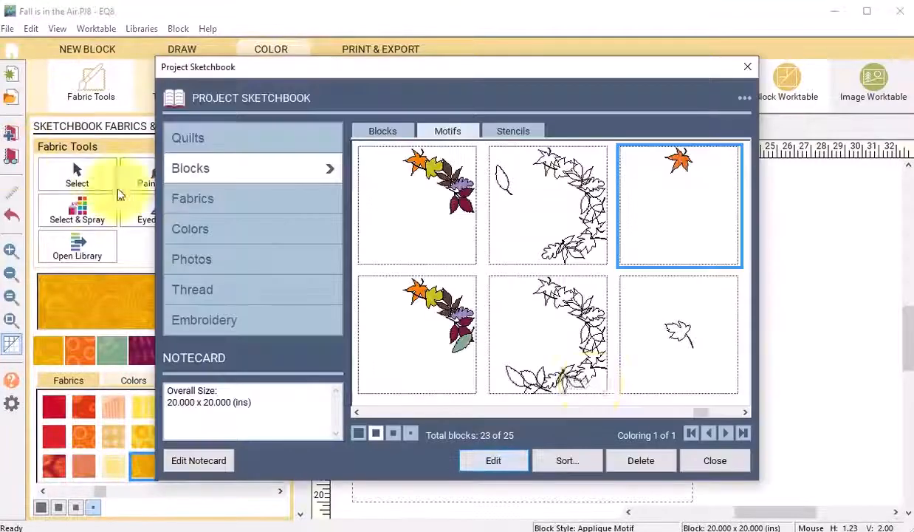
{"action": "left_click_drag", "start_coordinate": [700, 412], "coordinate": [347, 413]}
{"action": "left_click", "coordinate": [539, 361]}
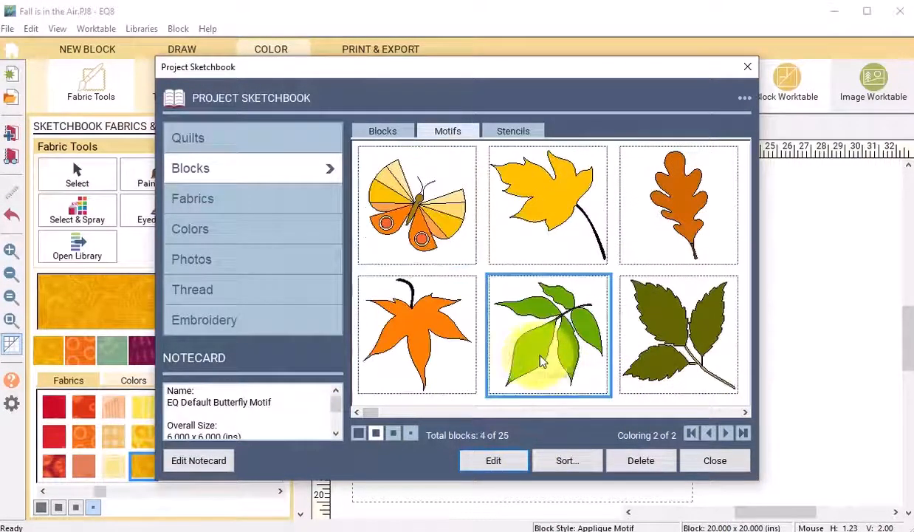
{"action": "left_click", "coordinate": [494, 461]}
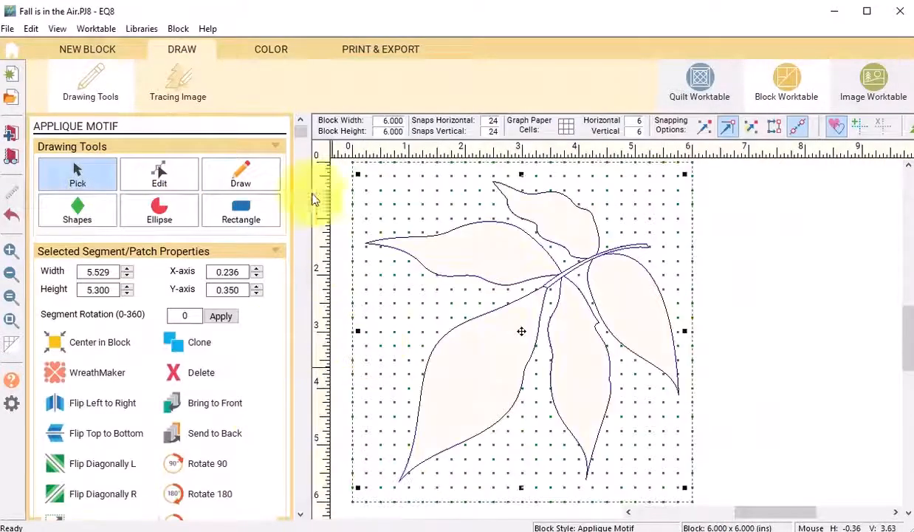
{"action": "scroll", "coordinate": [312, 179], "scroll_direction": "down", "scroll_amount": 5}
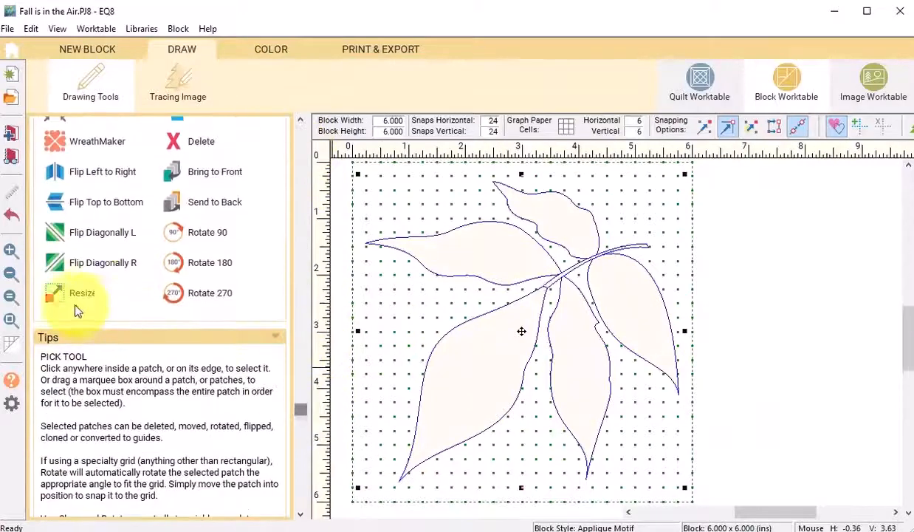
{"action": "left_click", "coordinate": [77, 295]}
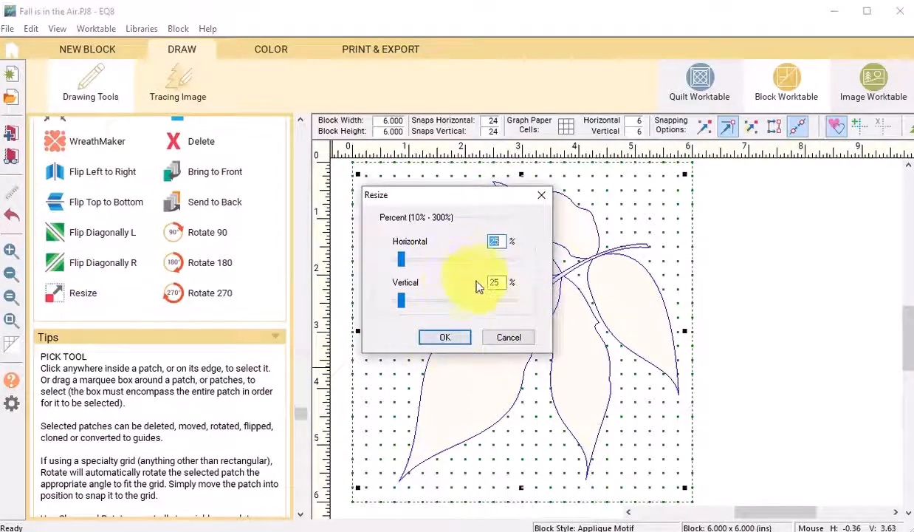
{"action": "left_click", "coordinate": [446, 339]}
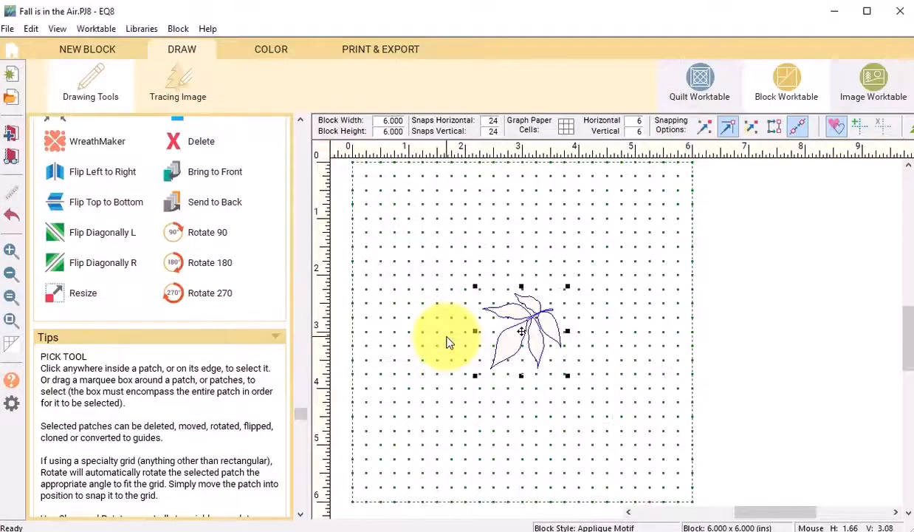
- Copy the resized Shagbark Hickory leaf
{"action": "left_click", "coordinate": [31, 31]}
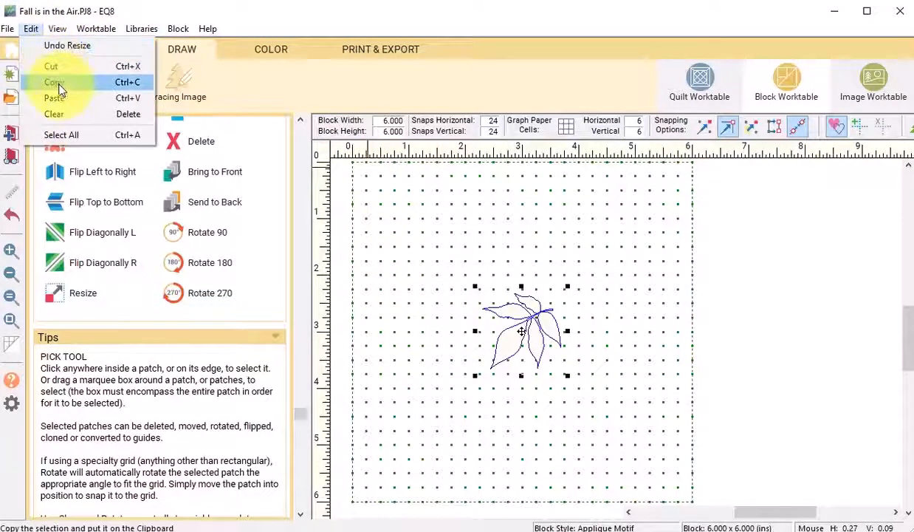
{"action": "left_click", "coordinate": [59, 84]}
- Open the 20 x 20 inch leaf block from the sketchbook, adding the worktable block to the sketchbook first
{"action": "left_click", "coordinate": [10, 158]}
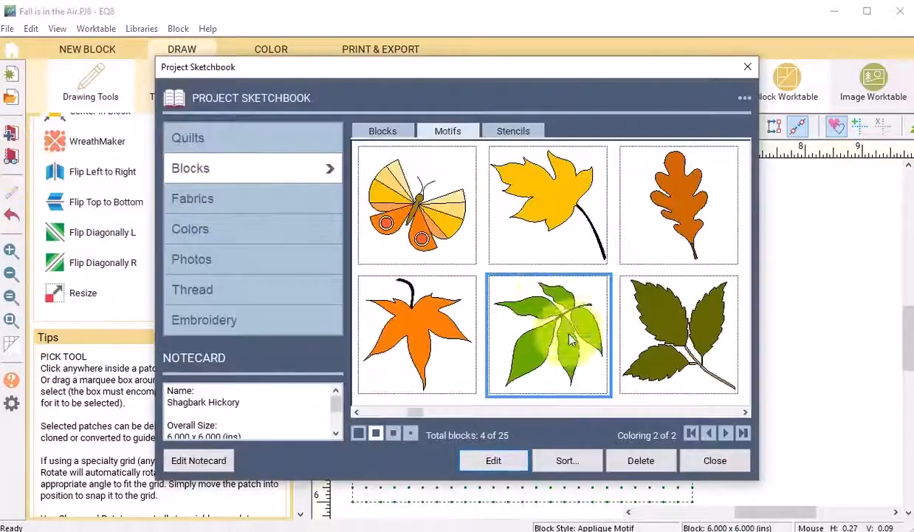
{"action": "left_click_drag", "start_coordinate": [422, 418], "coordinate": [727, 411]}
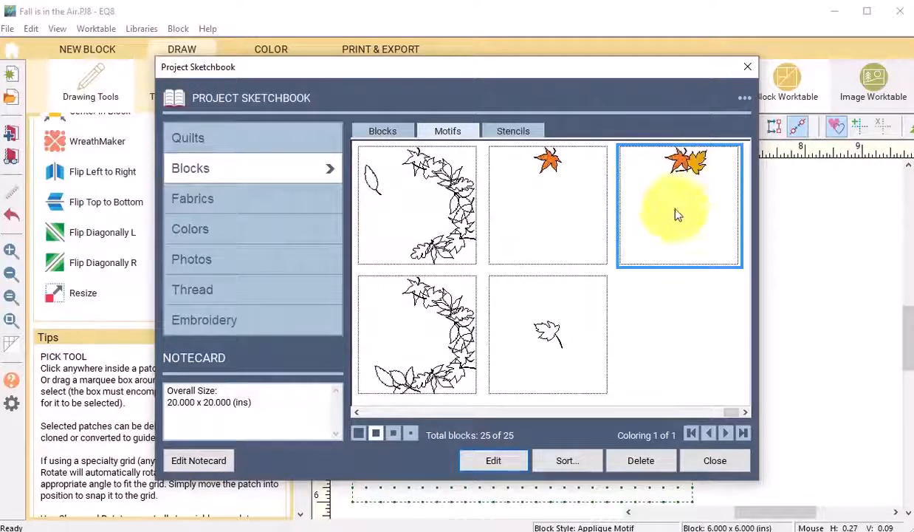
{"action": "left_click", "coordinate": [493, 460]}
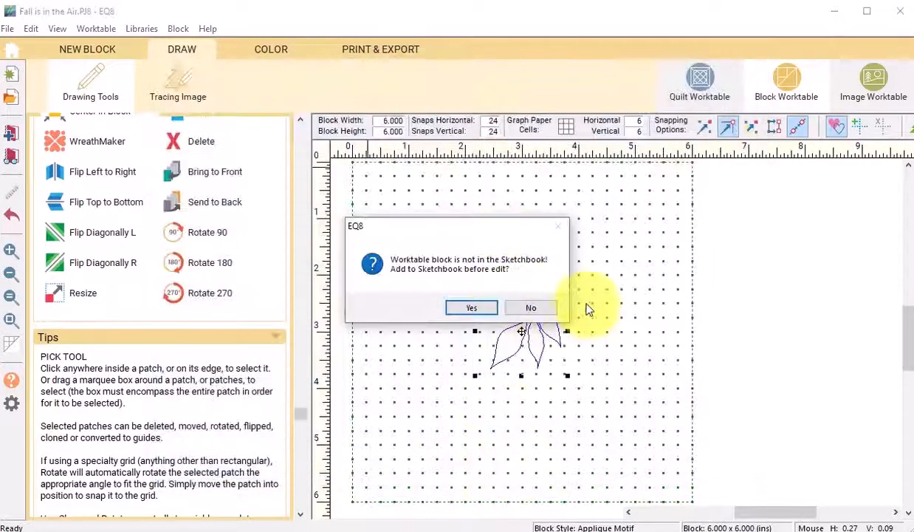
{"action": "left_click", "coordinate": [476, 308]}
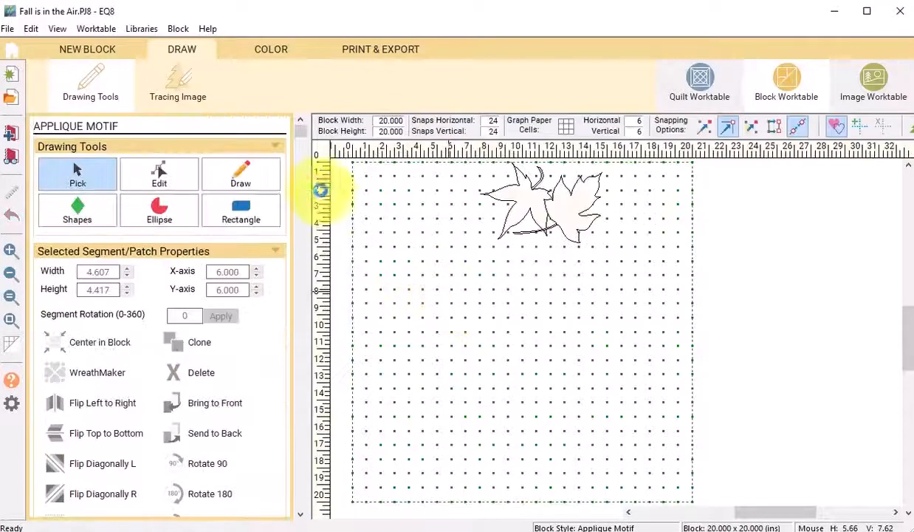
- Paste the Shagbark Hickory leaf, place it right of the Silver Maple leaf near the top and rotate it
{"action": "left_click", "coordinate": [31, 29]}
{"action": "left_click", "coordinate": [63, 97]}
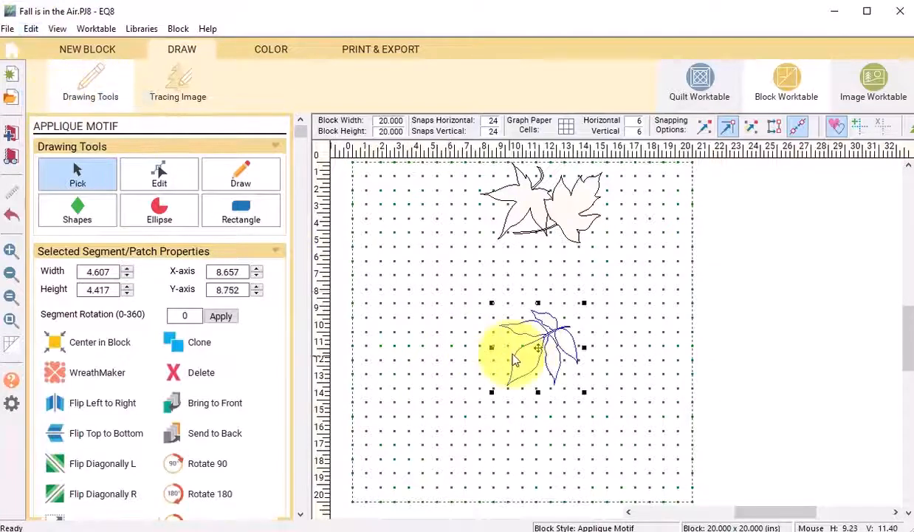
{"action": "left_click_drag", "start_coordinate": [540, 351], "coordinate": [611, 227]}
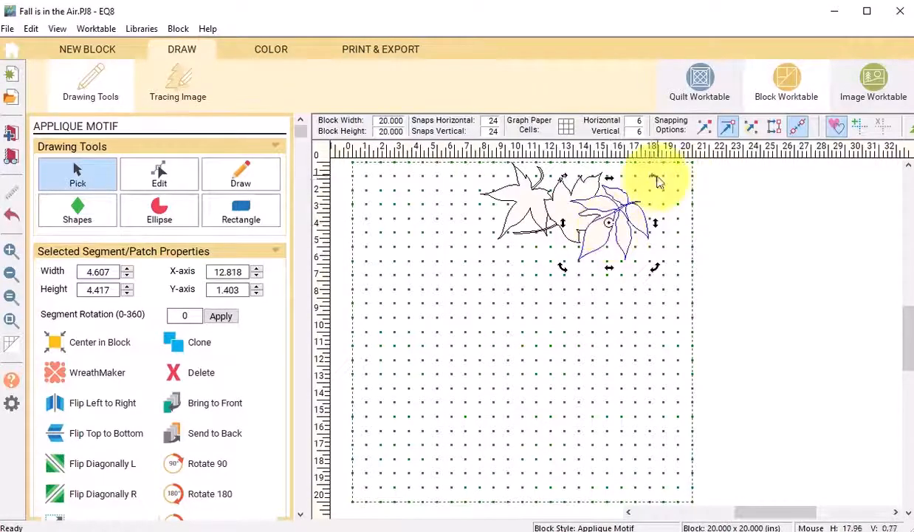
{"action": "left_click_drag", "start_coordinate": [655, 178], "coordinate": [634, 210]}
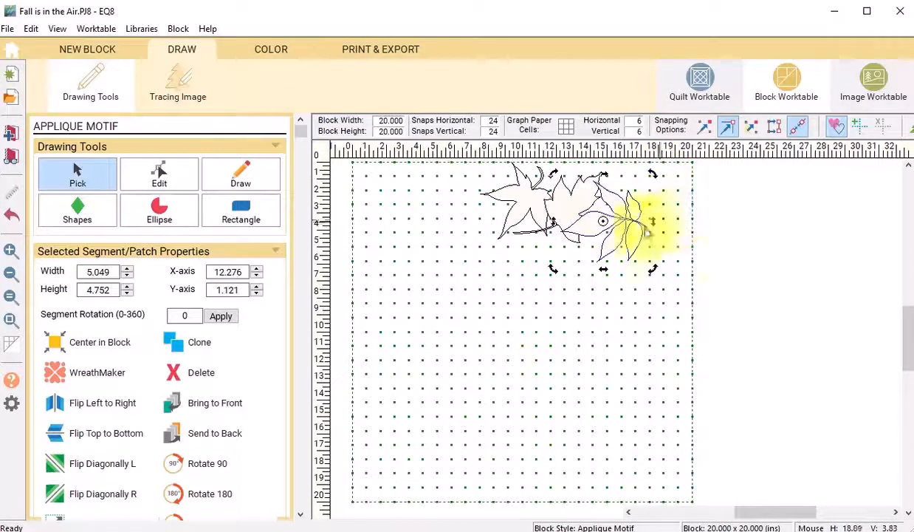
{"action": "left_click", "coordinate": [604, 223]}
{"action": "left_click", "coordinate": [604, 223]}
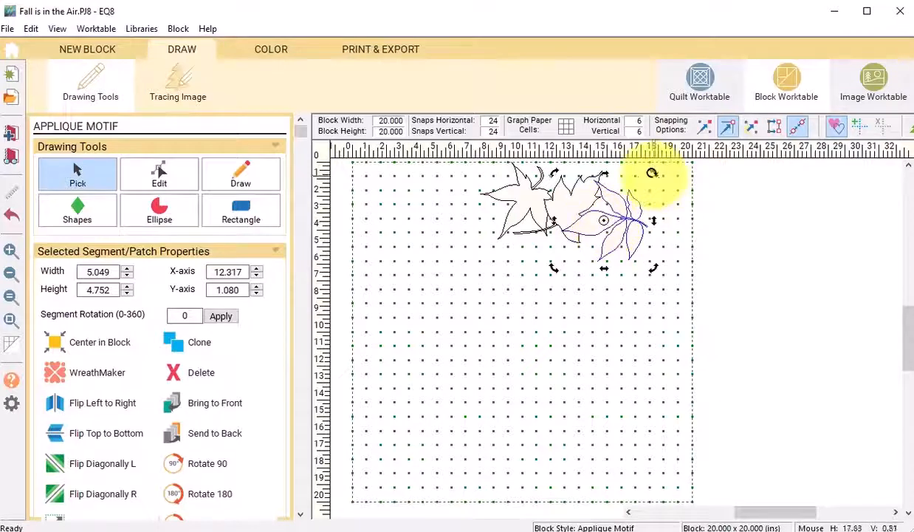
{"action": "left_click_drag", "start_coordinate": [649, 177], "coordinate": [718, 214]}
- Color the Shagbark Hickory leaf with a sage green fabric using the Spraycan
{"action": "left_click", "coordinate": [266, 48]}
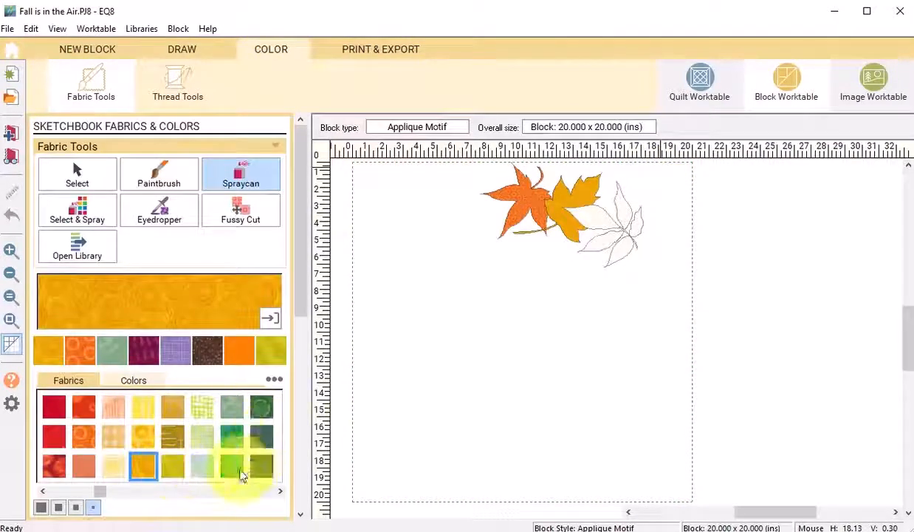
{"action": "left_click", "coordinate": [235, 412]}
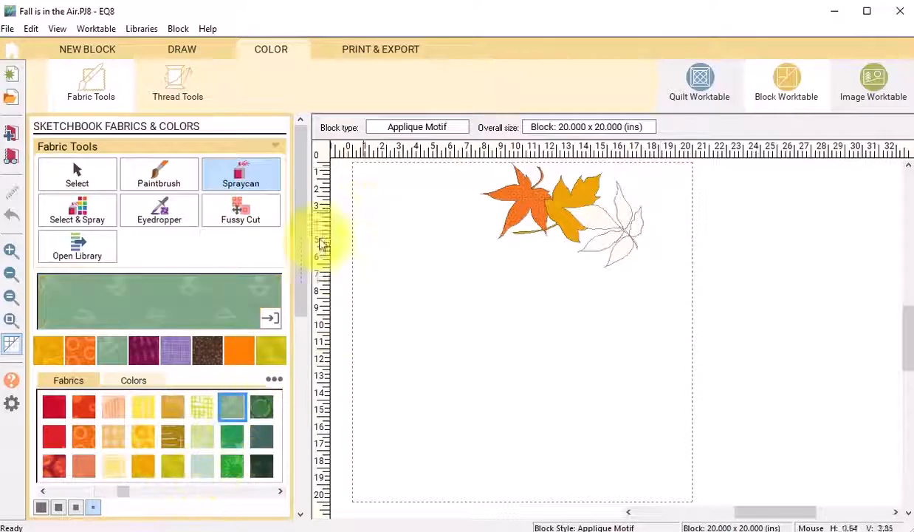
{"action": "left_click", "coordinate": [607, 220]}
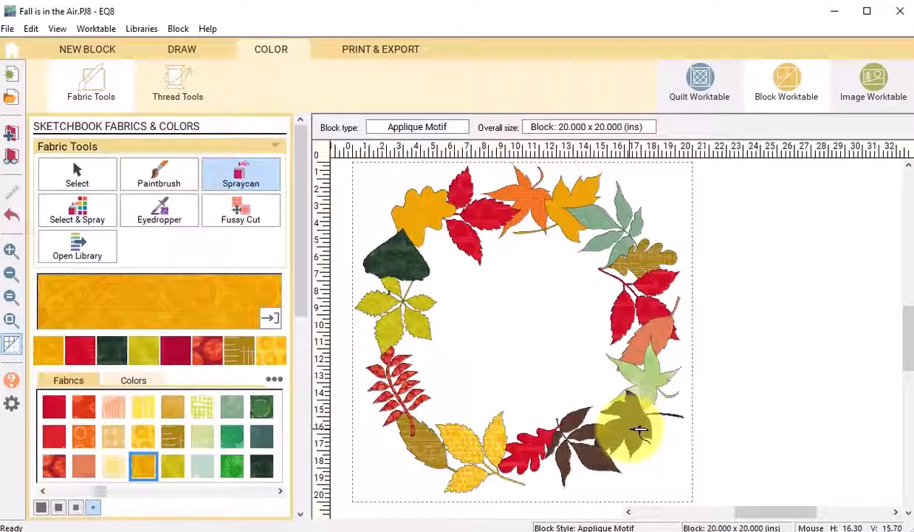
- Open the Print Block dialog for the finished leaf wreath block
{"action": "left_click", "coordinate": [367, 53]}
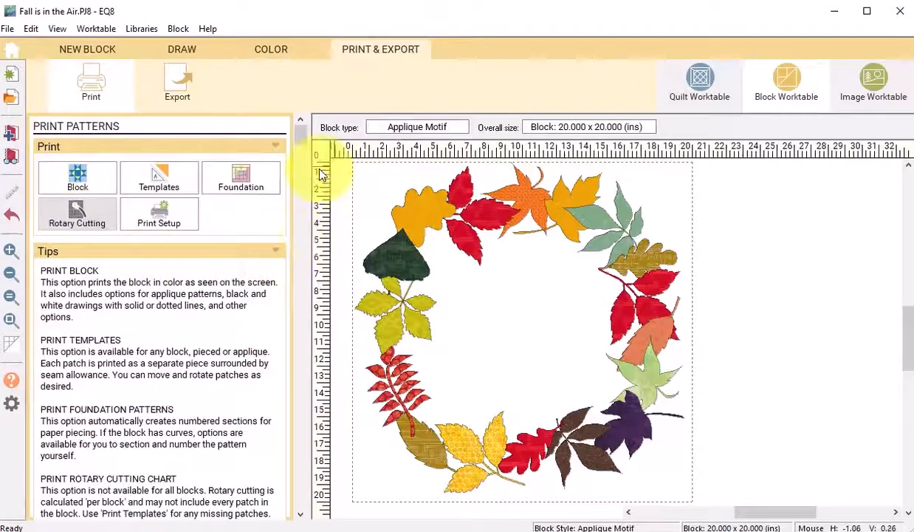
{"action": "left_click", "coordinate": [94, 83]}
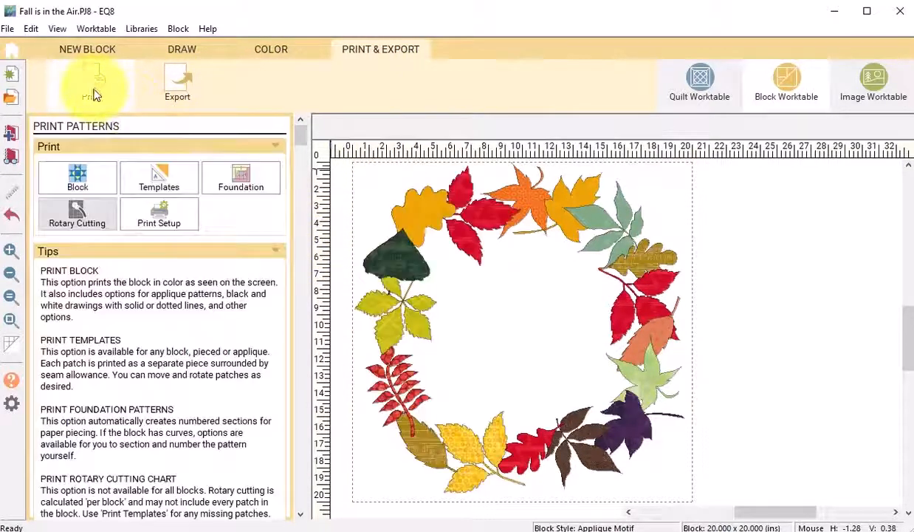
{"action": "left_click", "coordinate": [81, 181]}
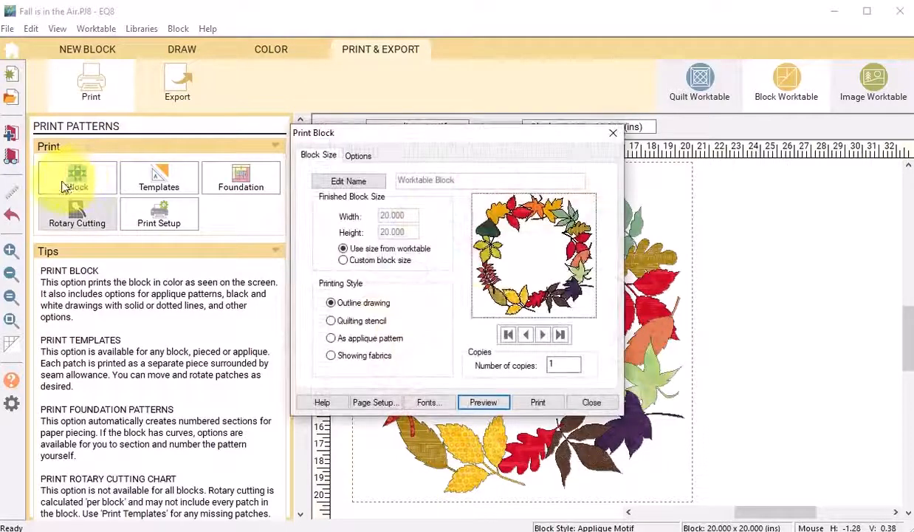
{"action": "left_click_drag", "start_coordinate": [429, 136], "coordinate": [226, 90]}
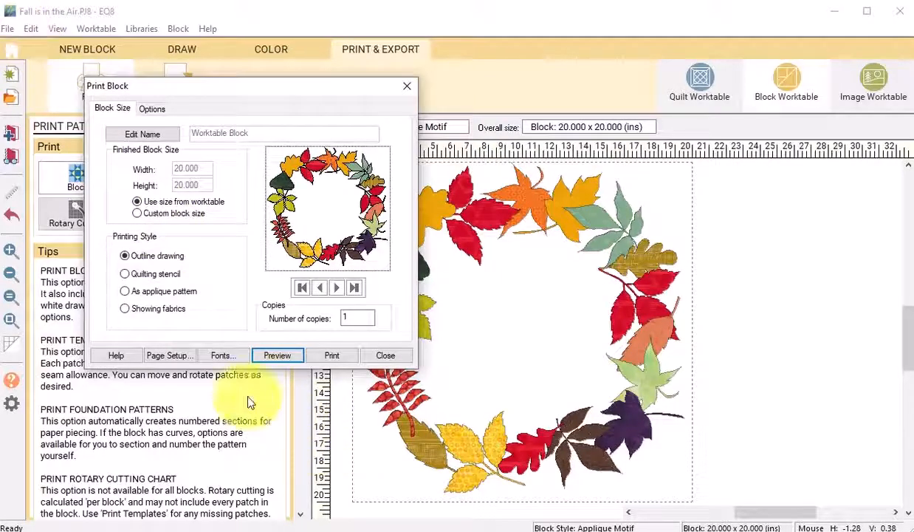
- Set the CutePDF Writer paper size to PostScript Custom Page Size at 24 x 24 inches in page setup
{"action": "left_click", "coordinate": [181, 357]}
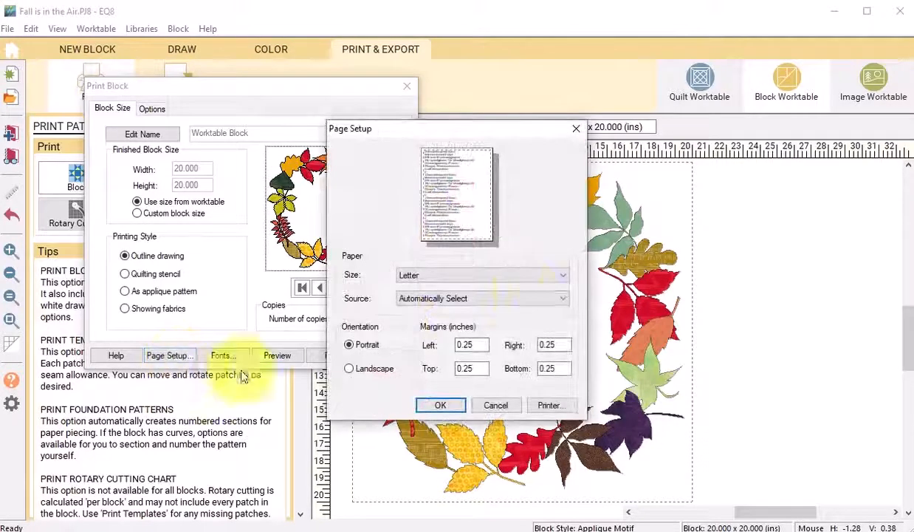
{"action": "left_click", "coordinate": [550, 406]}
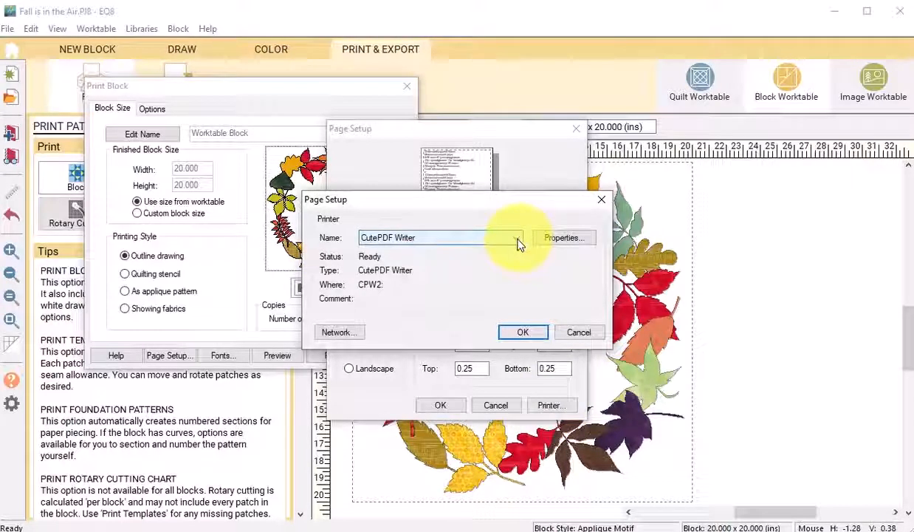
{"action": "left_click", "coordinate": [552, 240]}
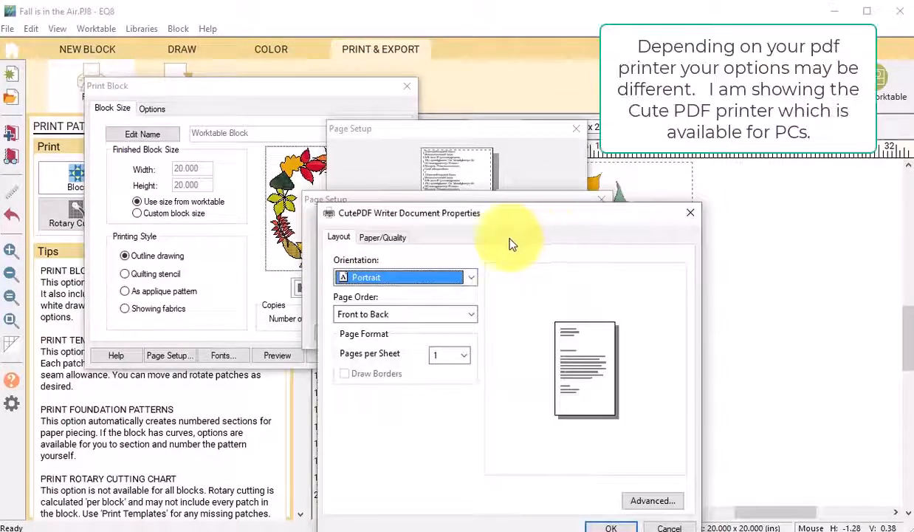
{"action": "left_click", "coordinate": [652, 501]}
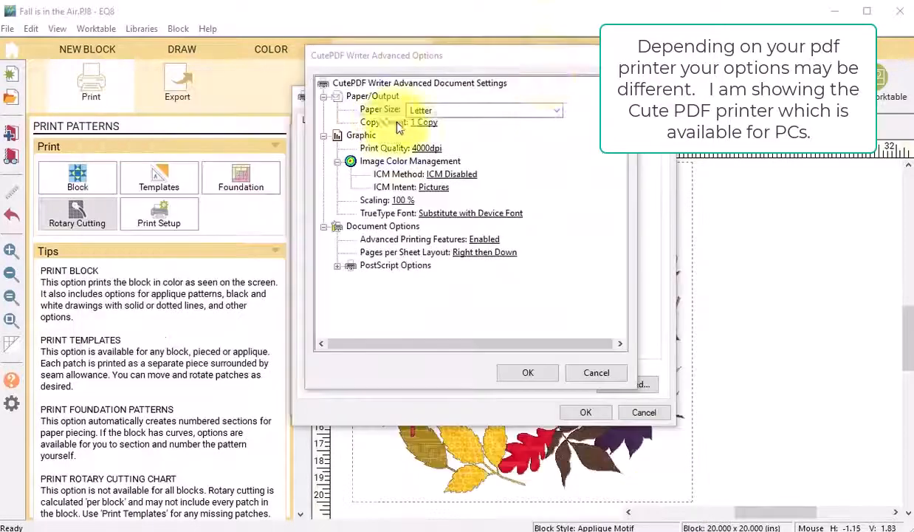
{"action": "left_click", "coordinate": [556, 111]}
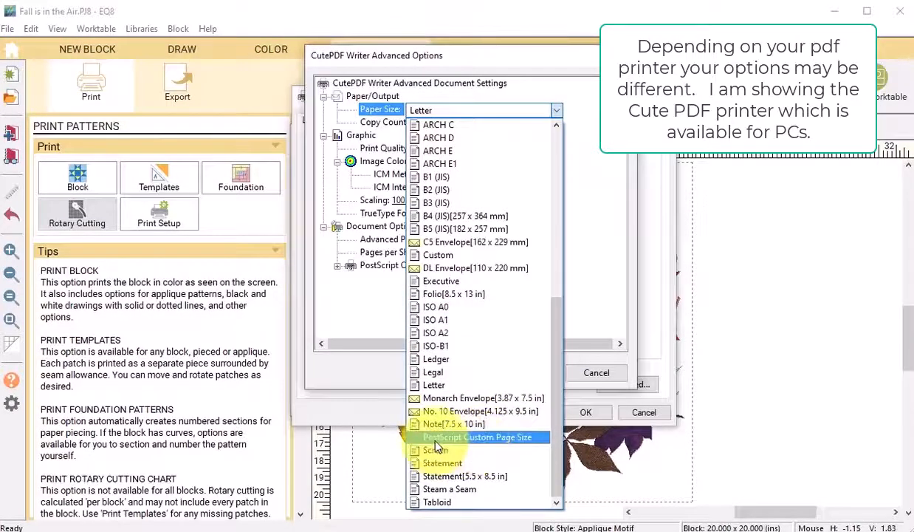
{"action": "left_click", "coordinate": [482, 440]}
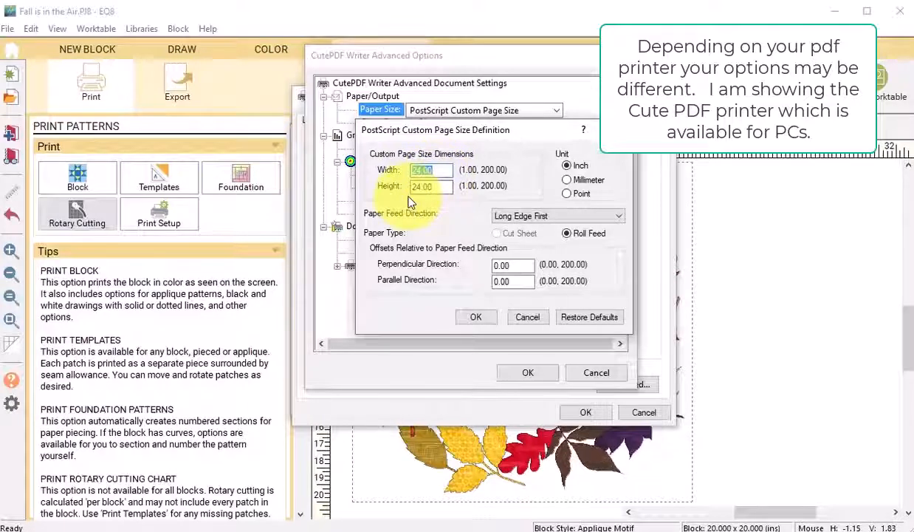
{"action": "left_click", "coordinate": [475, 317]}
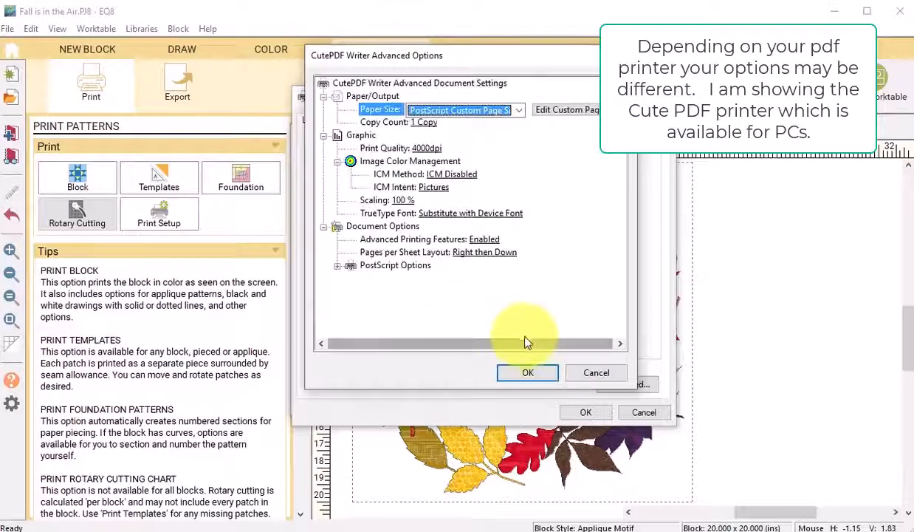
{"action": "left_click", "coordinate": [528, 375]}
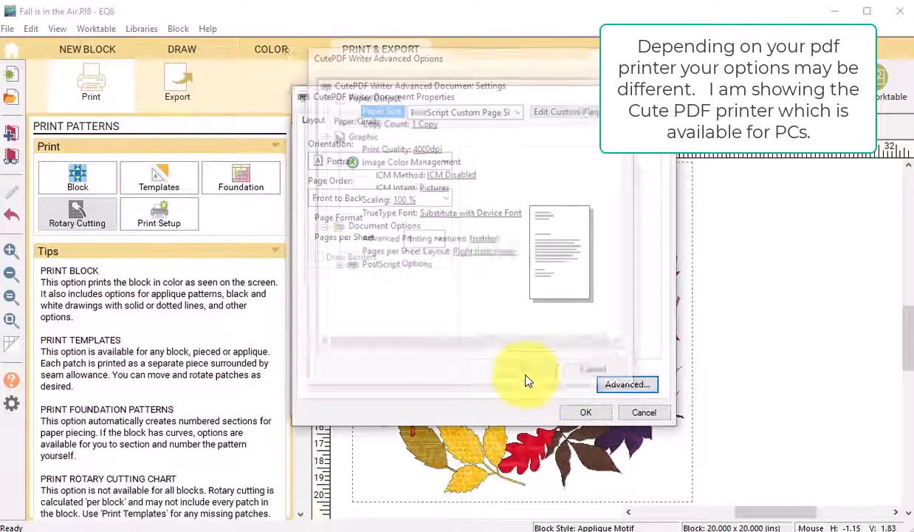
{"action": "left_click", "coordinate": [584, 413]}
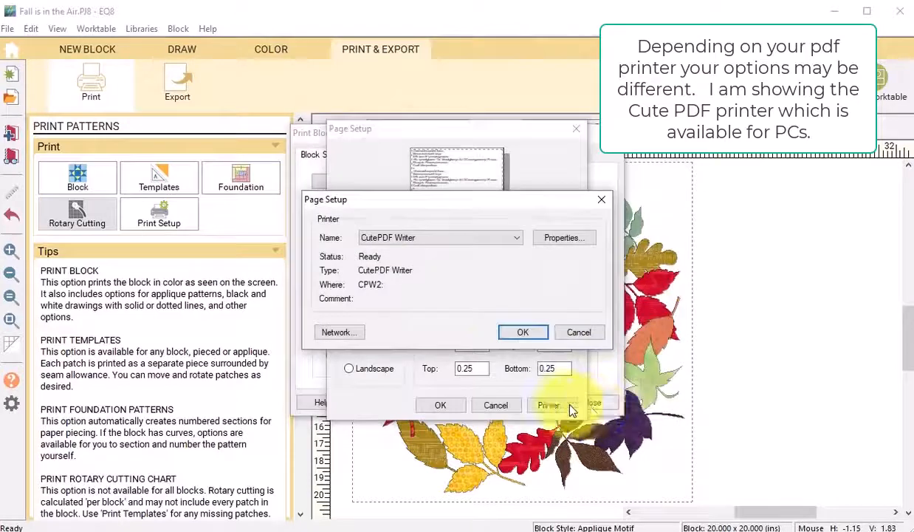
{"action": "left_click", "coordinate": [523, 335]}
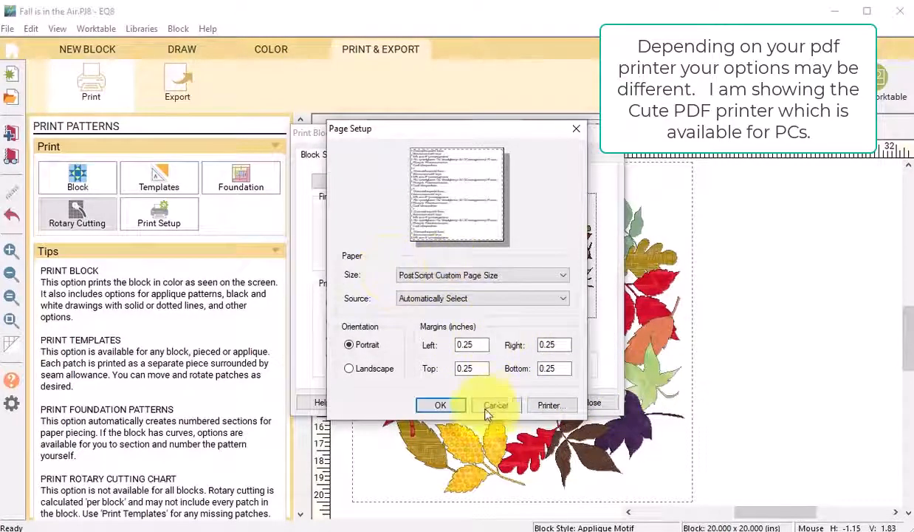
- Print the block to PDF, saving it as Fall is in the Air.pdf in the Images folder
{"action": "left_click", "coordinate": [440, 405]}
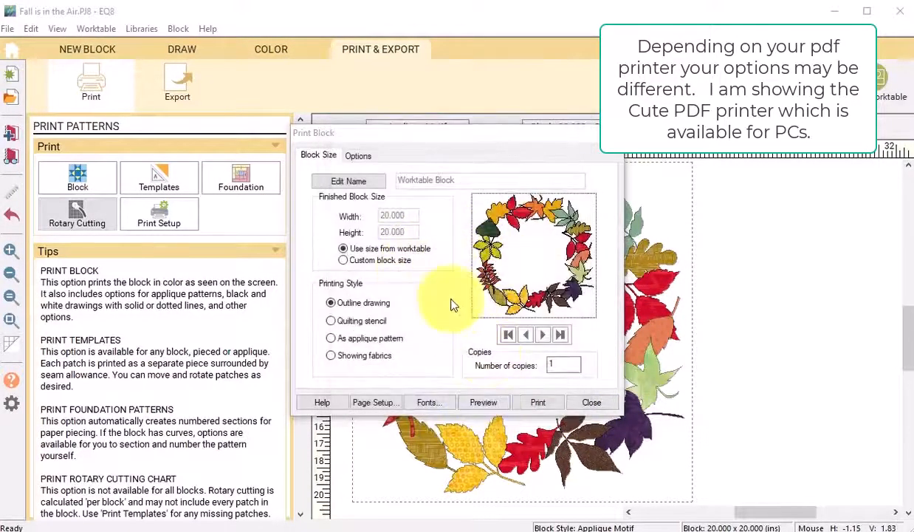
{"action": "left_click", "coordinate": [526, 408]}
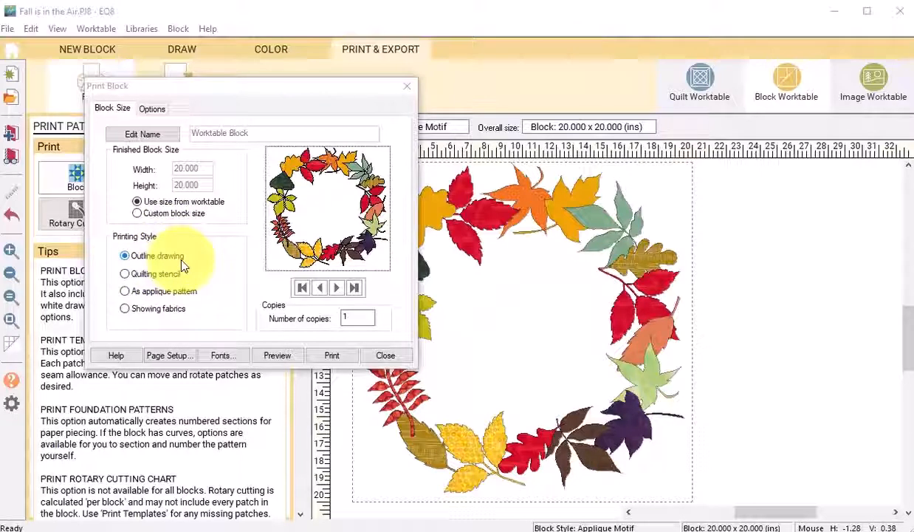
{"action": "left_click", "coordinate": [285, 361]}
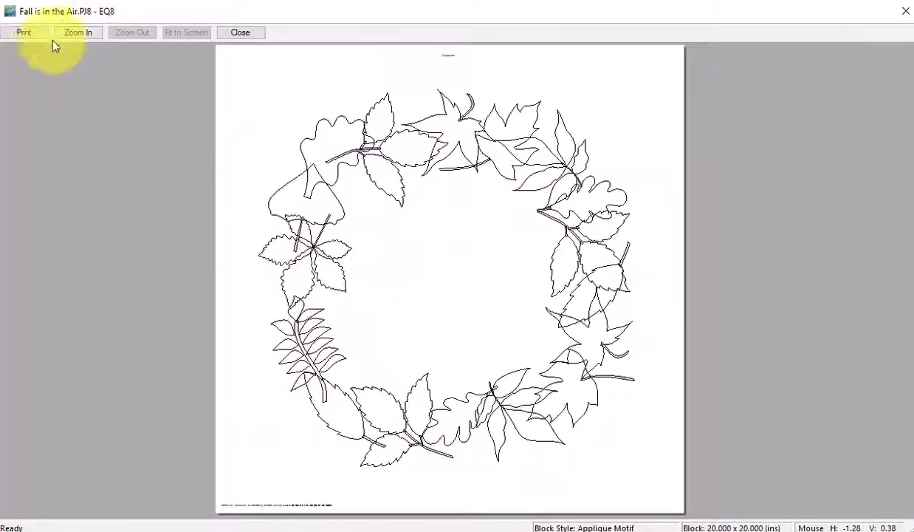
{"action": "left_click", "coordinate": [22, 33]}
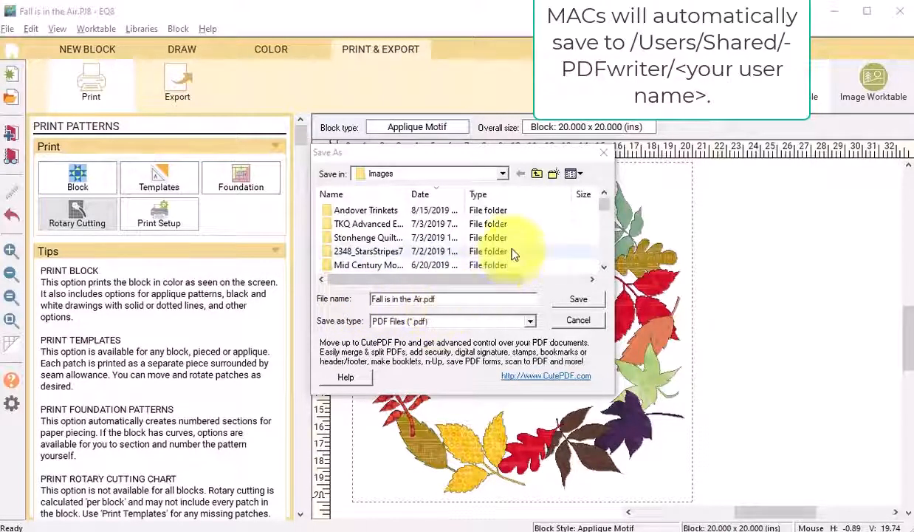
{"action": "left_click", "coordinate": [504, 174]}
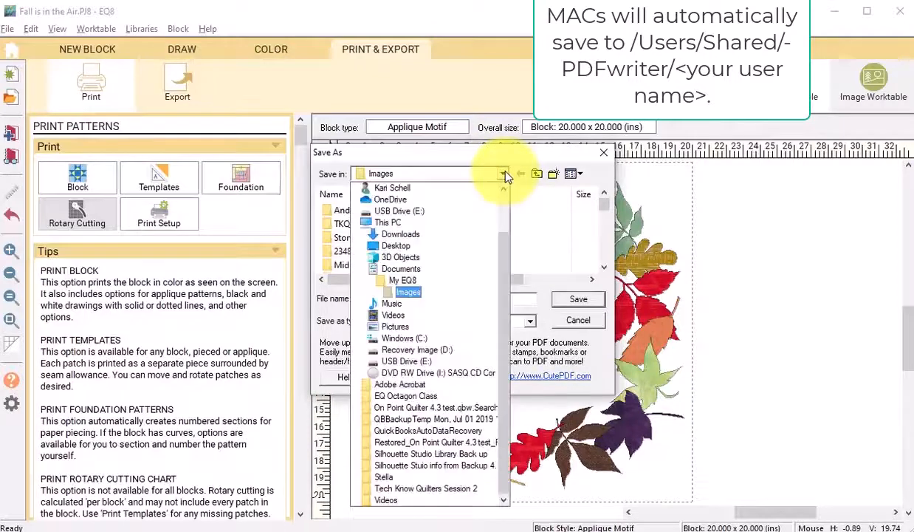
{"action": "left_click", "coordinate": [505, 174]}
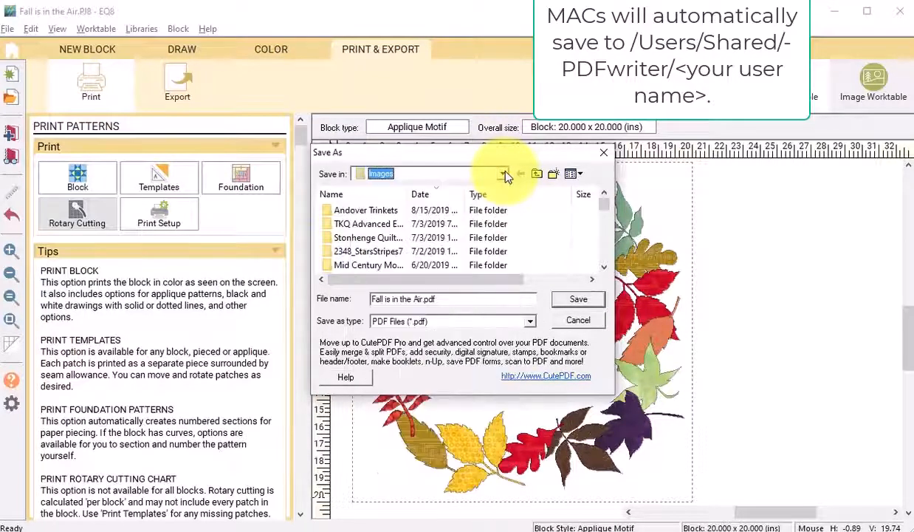
{"action": "left_click", "coordinate": [582, 303]}
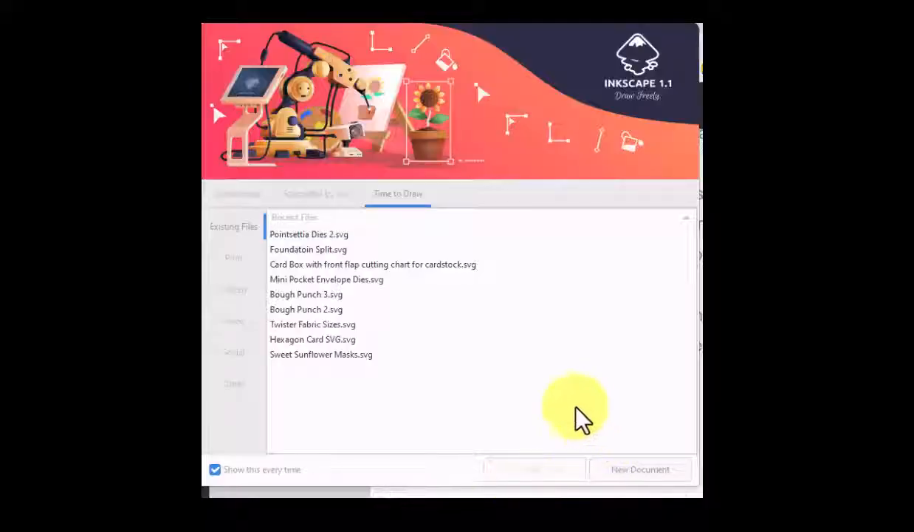
- Switch to Inkscape, start a new document and import the Fall is in the Air for blog PDF
{"action": "left_click", "coordinate": [640, 470]}
{"action": "left_click", "coordinate": [55, 39]}
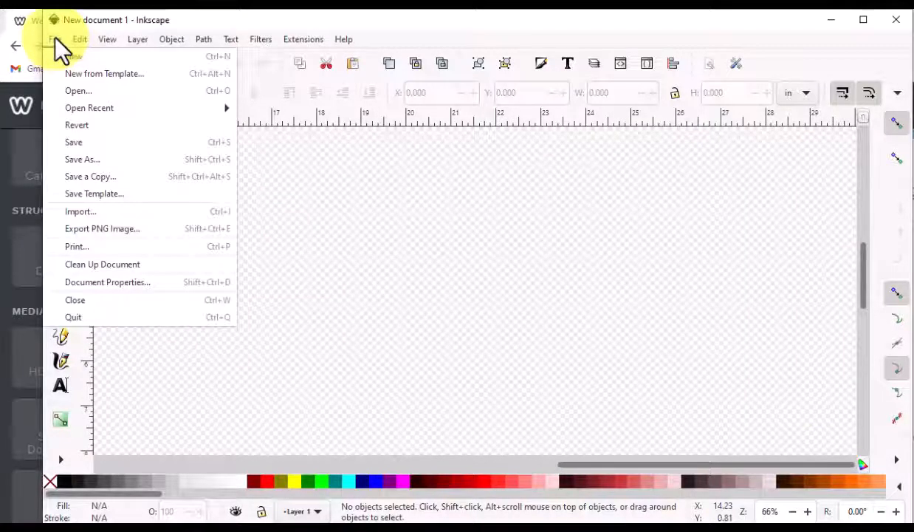
{"action": "left_click", "coordinate": [80, 212]}
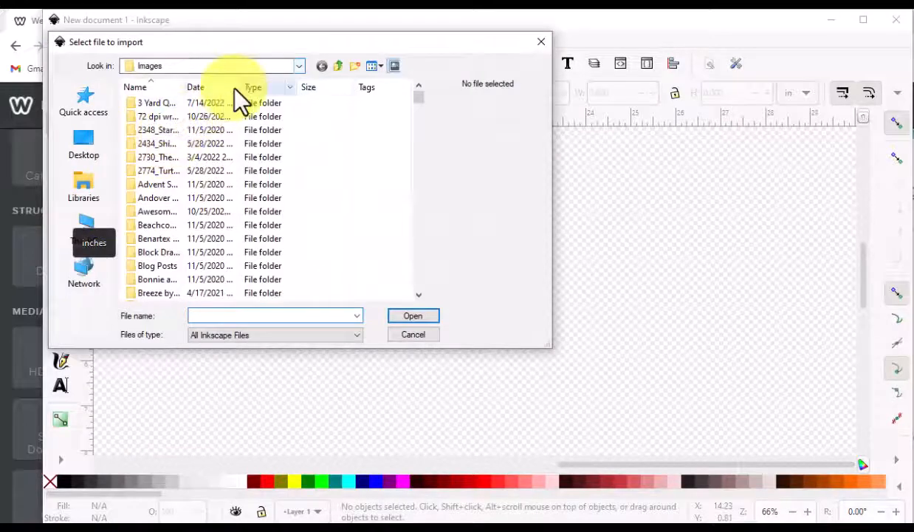
{"action": "left_click", "coordinate": [233, 87]}
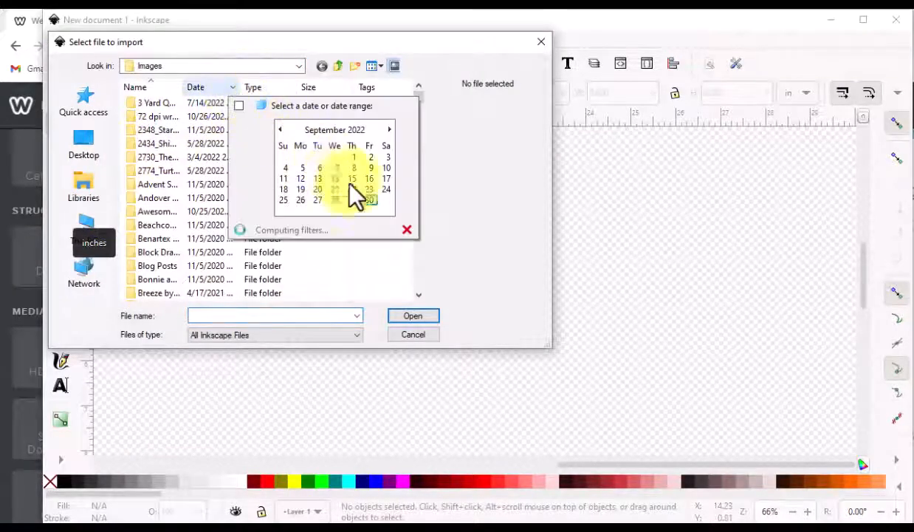
{"action": "left_click", "coordinate": [368, 200]}
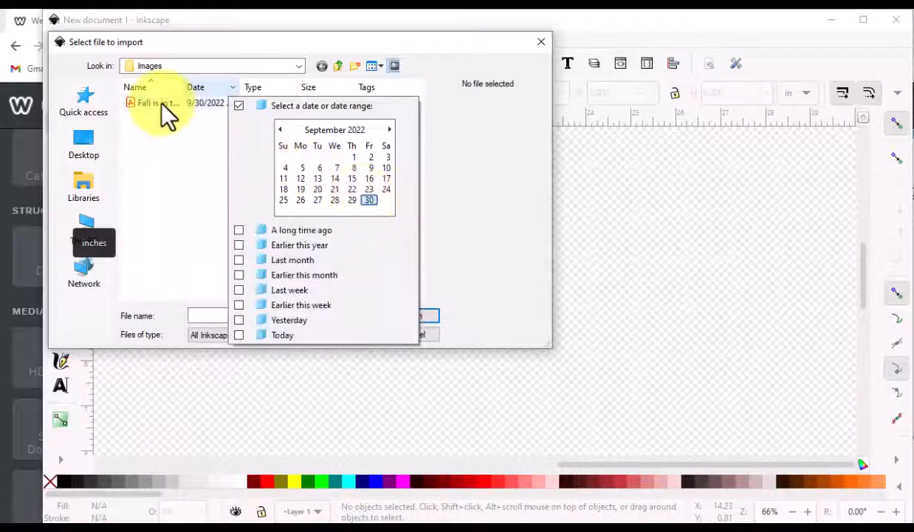
{"action": "left_click", "coordinate": [162, 104]}
{"action": "left_click", "coordinate": [161, 104]}
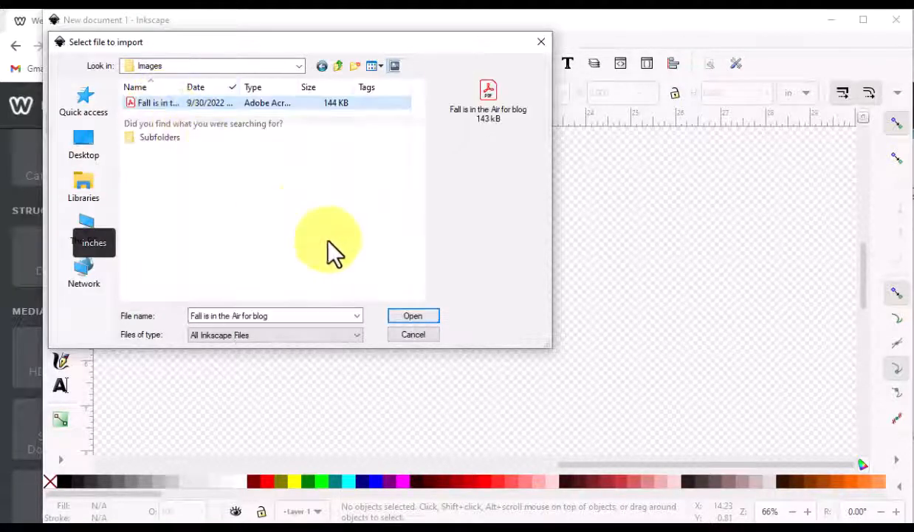
{"action": "left_click", "coordinate": [418, 316]}
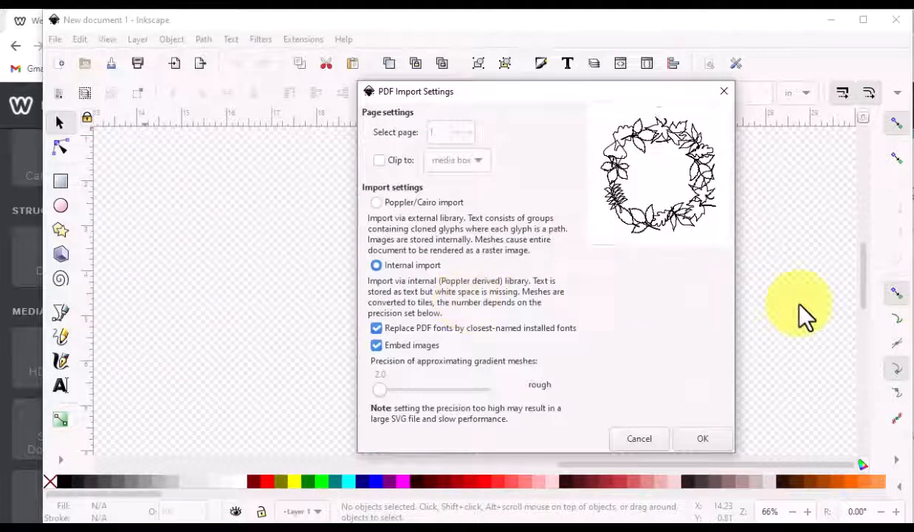
{"action": "left_click", "coordinate": [705, 438]}
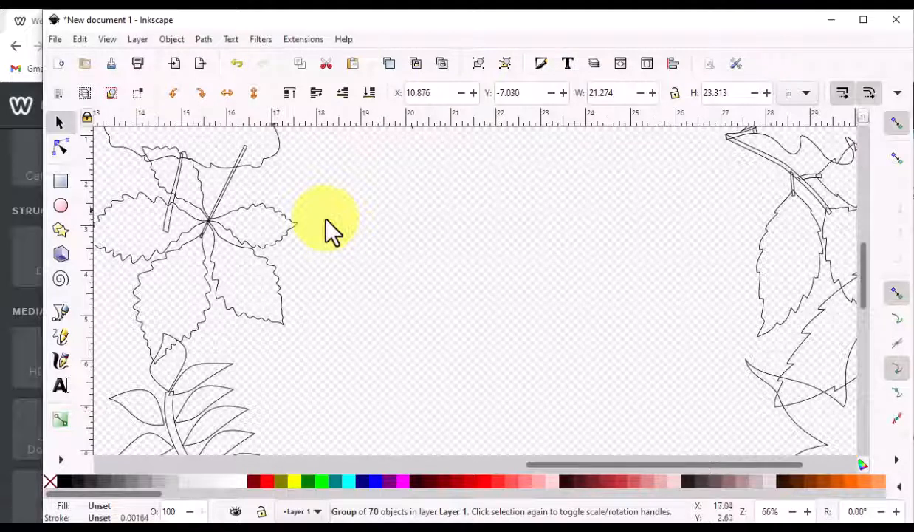
- Ungroup the imported wreath into its separate leaf paths
{"action": "scroll", "coordinate": [466, 243], "scroll_direction": "down", "scroll_amount": 4}
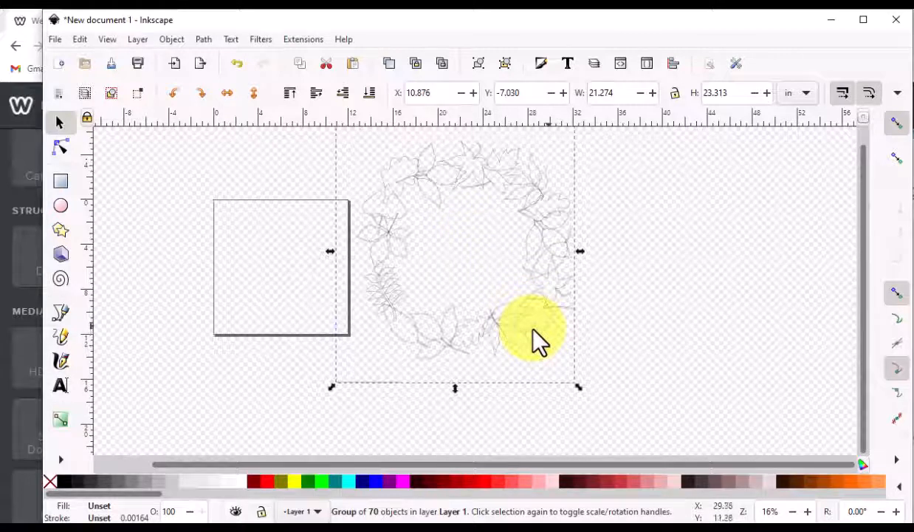
{"action": "left_click", "coordinate": [171, 40]}
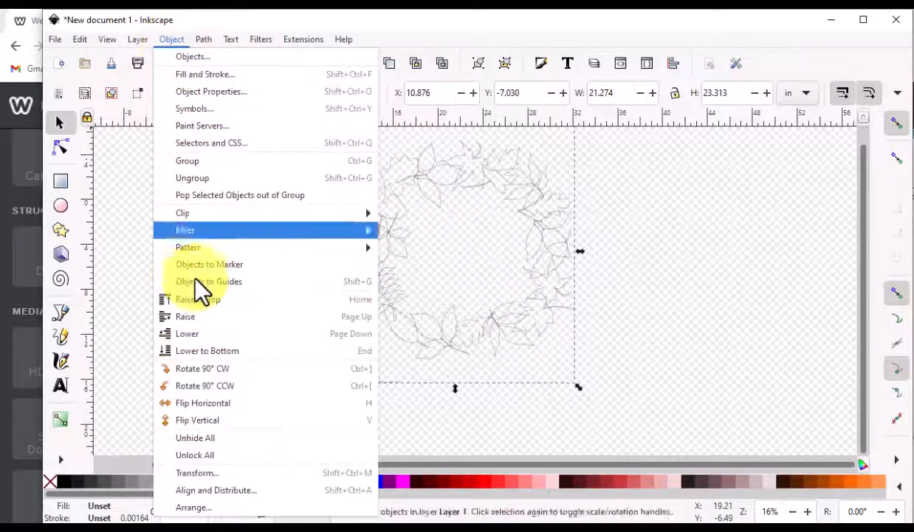
{"action": "left_click", "coordinate": [197, 177]}
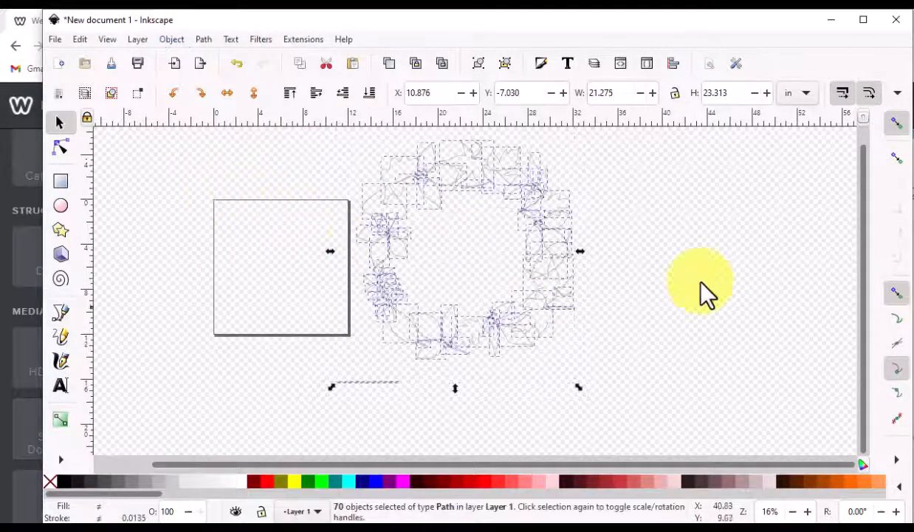
{"action": "left_click", "coordinate": [650, 295]}
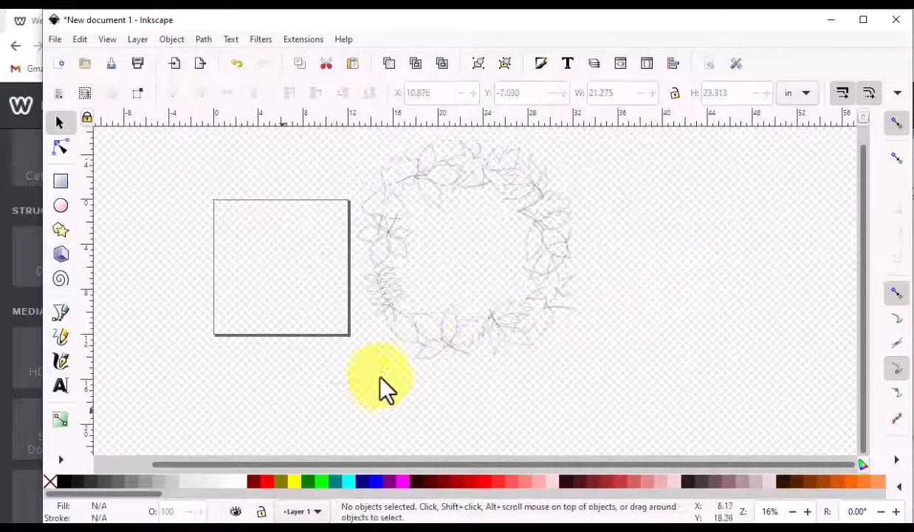
- Inspect the small stray paths around the ungrouped wreath up close
{"action": "left_click", "coordinate": [363, 382]}
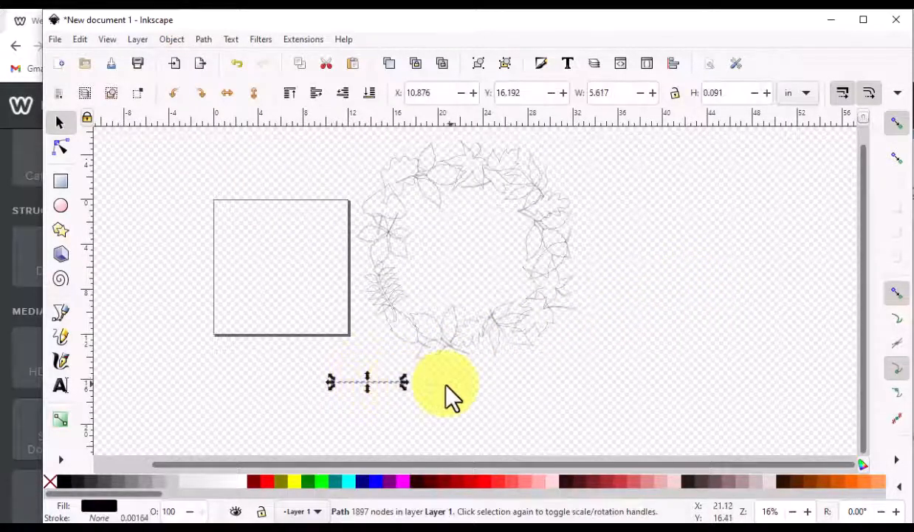
{"action": "left_click", "coordinate": [446, 384]}
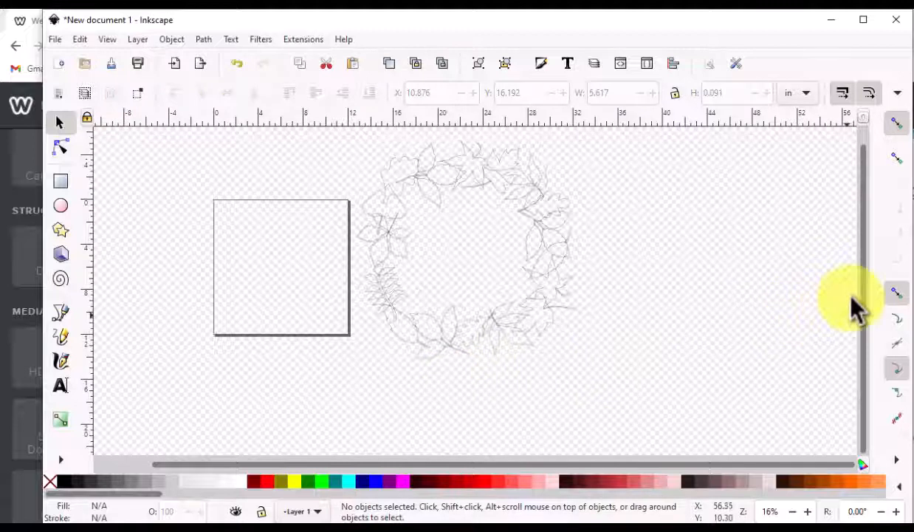
{"action": "scroll", "coordinate": [850, 301], "scroll_direction": "up", "scroll_amount": 5}
{"action": "scroll", "coordinate": [851, 302], "scroll_direction": "up", "scroll_amount": 2}
{"action": "left_click", "coordinate": [468, 362]}
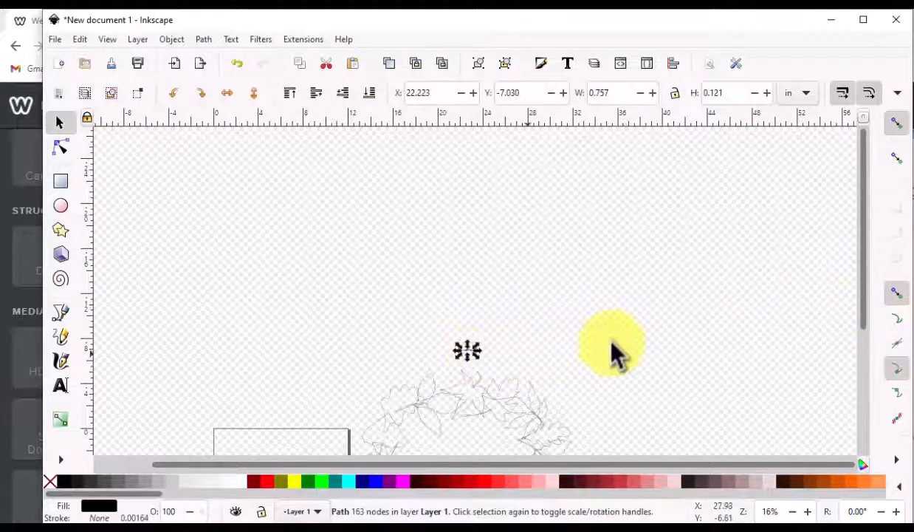
{"action": "left_click", "coordinate": [612, 351]}
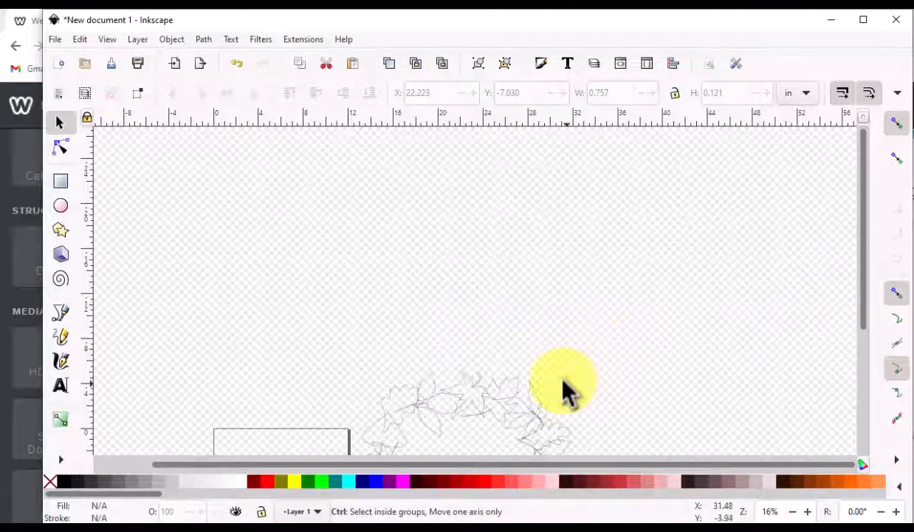
{"action": "scroll", "coordinate": [564, 391], "scroll_direction": "up", "scroll_amount": 4, "text": "ctrl"}
{"action": "scroll", "coordinate": [564, 392], "scroll_direction": "up", "scroll_amount": 2}
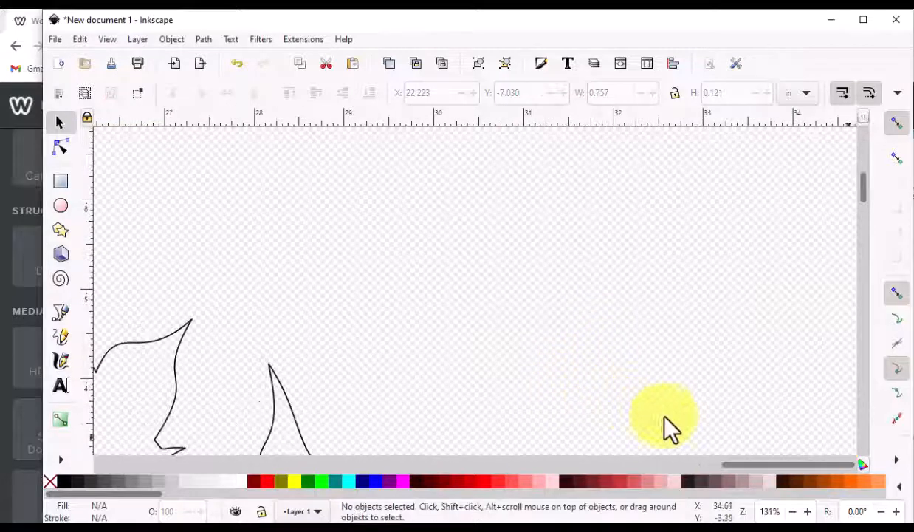
{"action": "left_click_drag", "start_coordinate": [802, 465], "coordinate": [656, 465]}
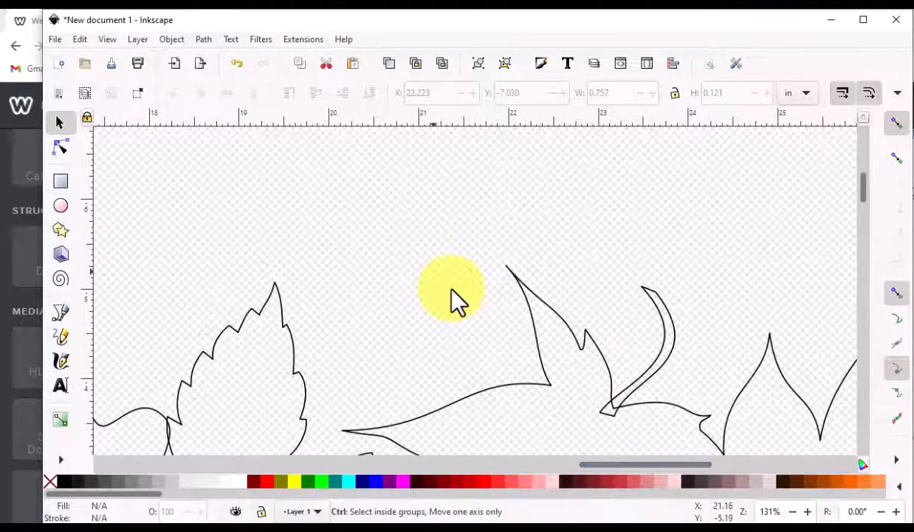
{"action": "scroll", "coordinate": [452, 290], "scroll_direction": "down", "scroll_amount": 1, "text": "ctrl"}
{"action": "scroll", "coordinate": [317, 280], "scroll_direction": "down", "scroll_amount": 1, "text": "ctrl"}
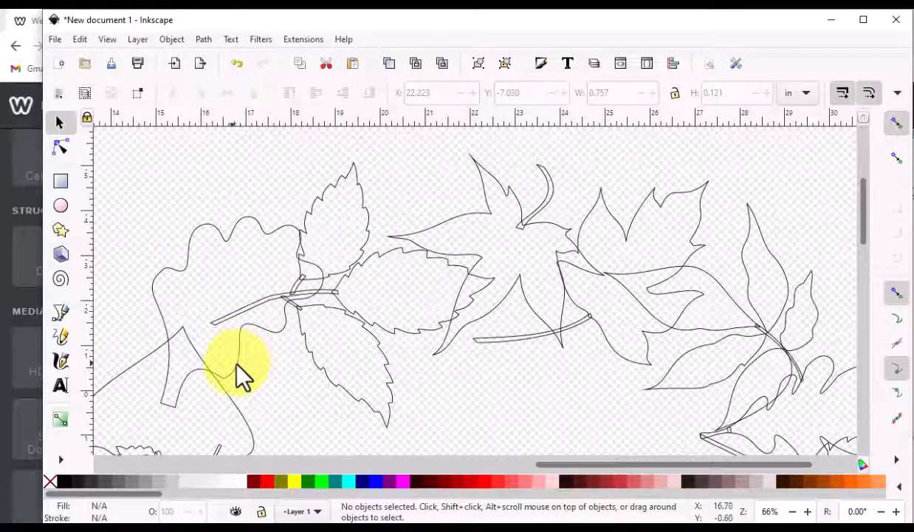
- Move the oak leaf away from the wreath and fill it with orange #FF9955
{"action": "left_click_drag", "start_coordinate": [236, 364], "coordinate": [167, 243]}
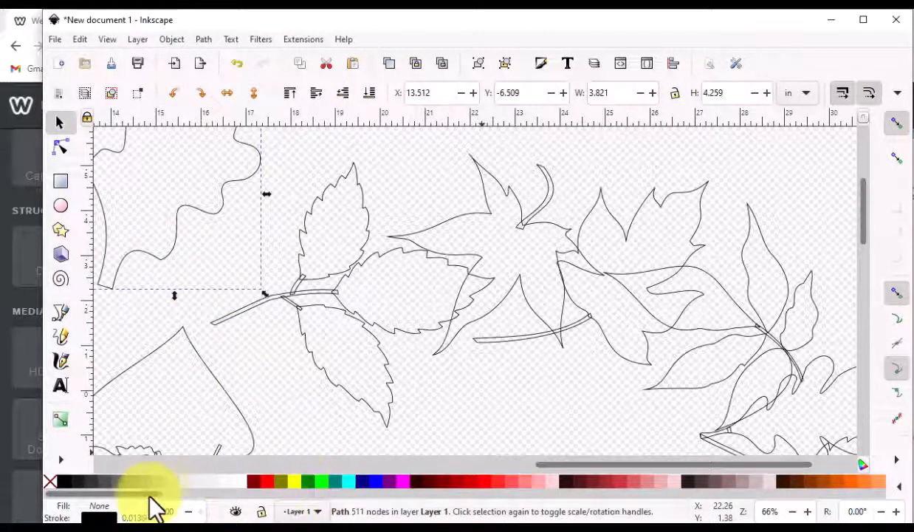
{"action": "left_click_drag", "start_coordinate": [149, 495], "coordinate": [187, 494]}
{"action": "left_click", "coordinate": [604, 482]}
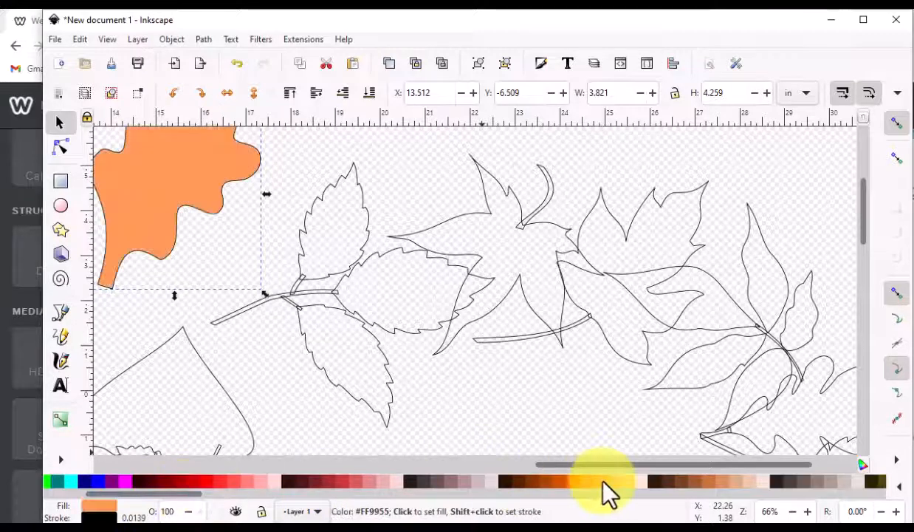
{"action": "scroll", "coordinate": [138, 311], "scroll_direction": "up", "scroll_amount": 4}
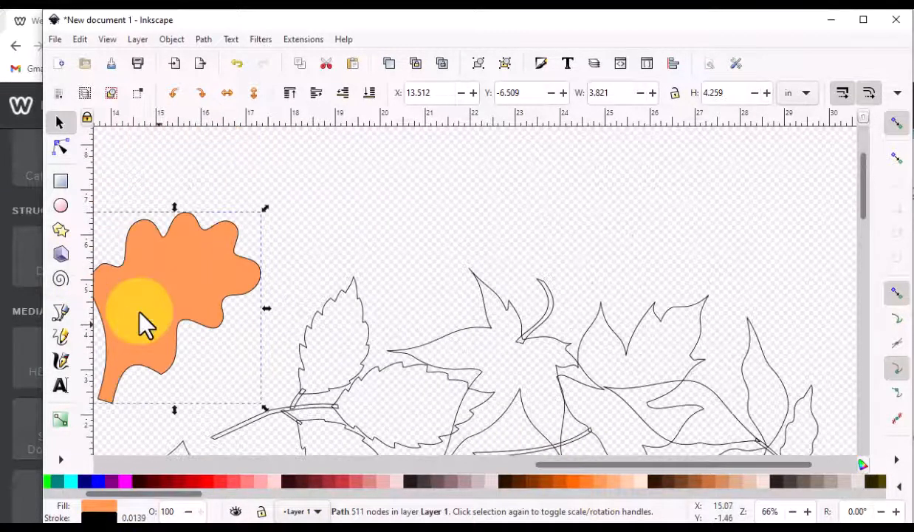
{"action": "left_click_drag", "start_coordinate": [159, 308], "coordinate": [80, 216]}
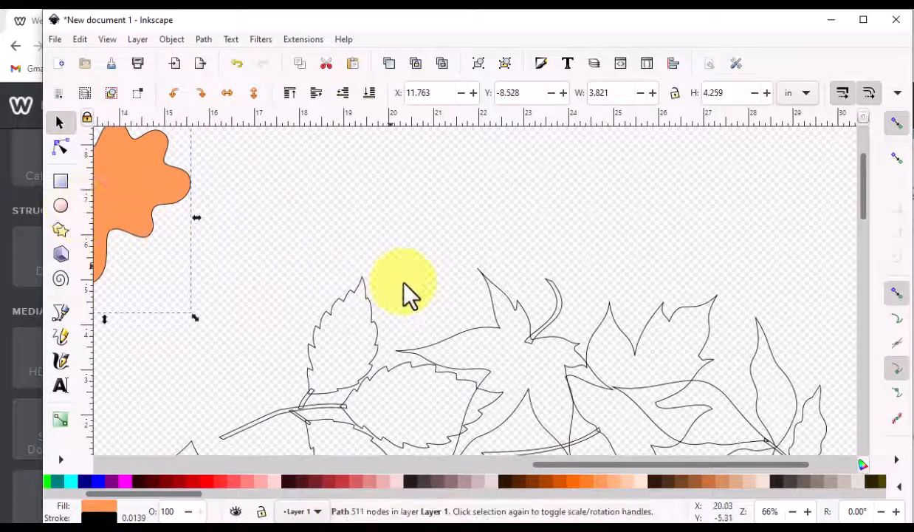
{"action": "scroll", "coordinate": [403, 283], "scroll_direction": "down", "scroll_amount": 2}
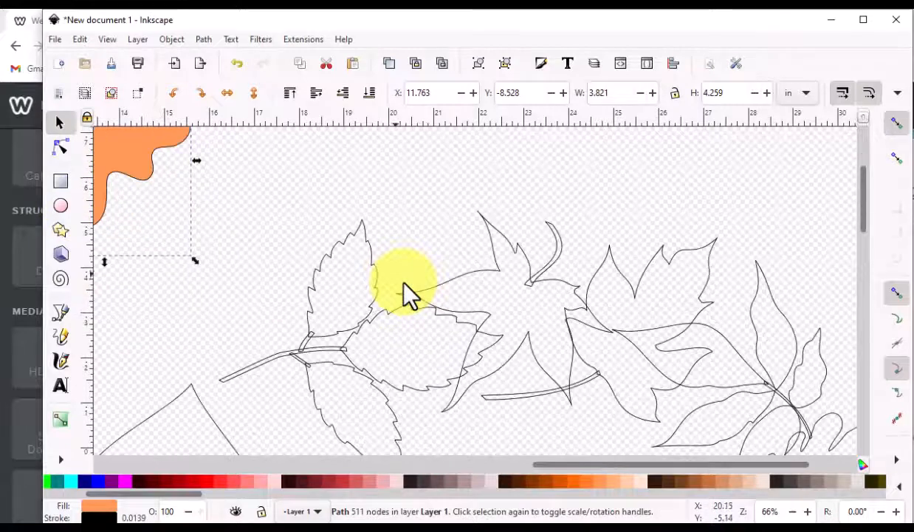
{"action": "left_click", "coordinate": [235, 242]}
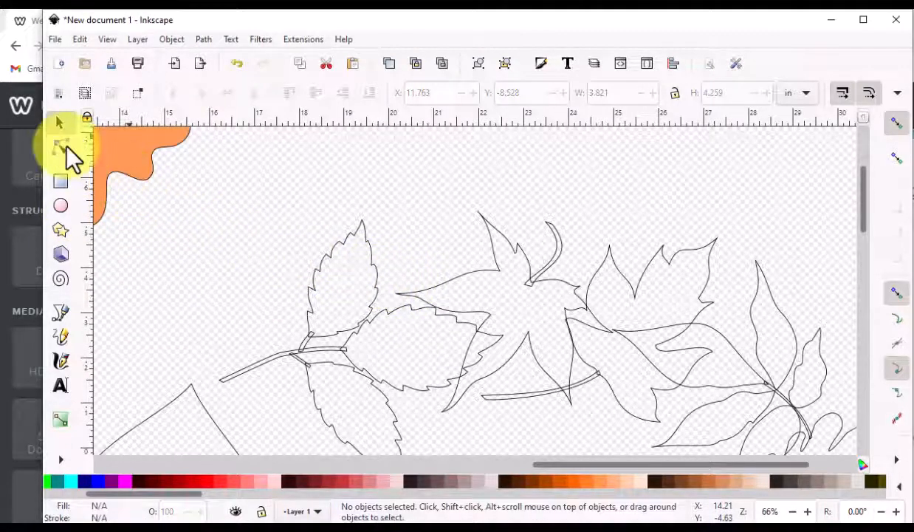
- Select all six paths of the five-leaflet leaf and merge them into a single path
{"action": "left_click_drag", "start_coordinate": [161, 190], "coordinate": [508, 436]}
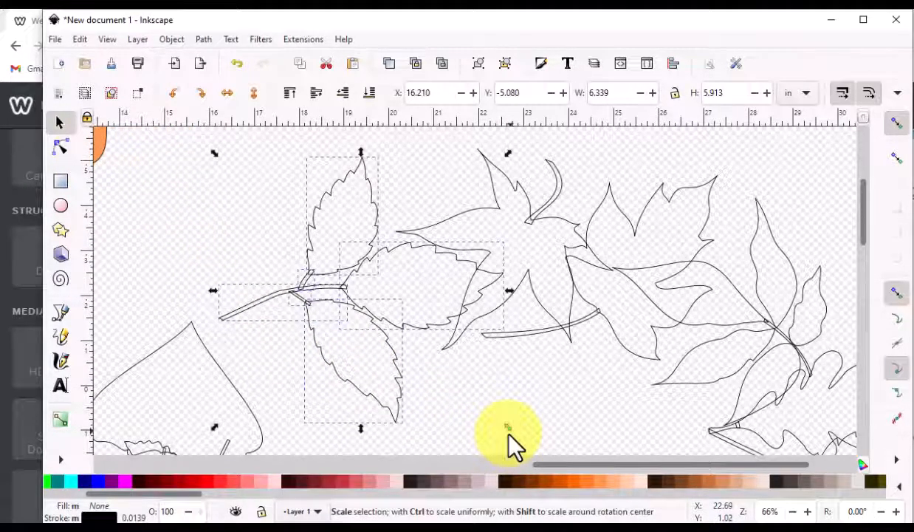
{"action": "left_click_drag", "start_coordinate": [359, 380], "coordinate": [301, 320]}
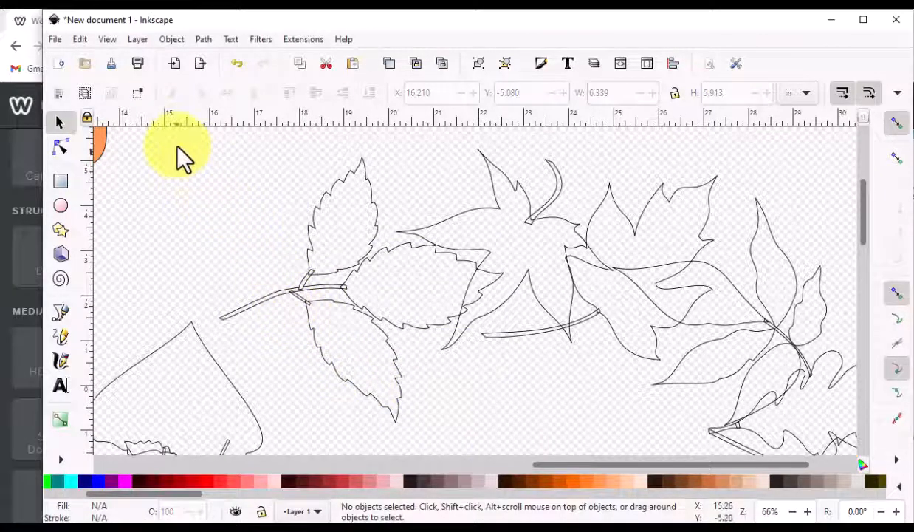
{"action": "left_click_drag", "start_coordinate": [176, 146], "coordinate": [509, 436]}
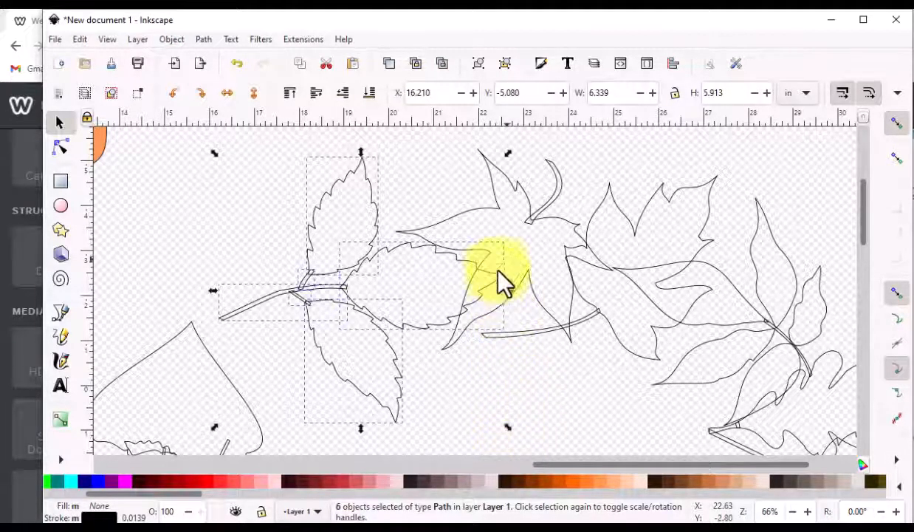
{"action": "left_click", "coordinate": [202, 39]}
{"action": "left_click", "coordinate": [220, 111]}
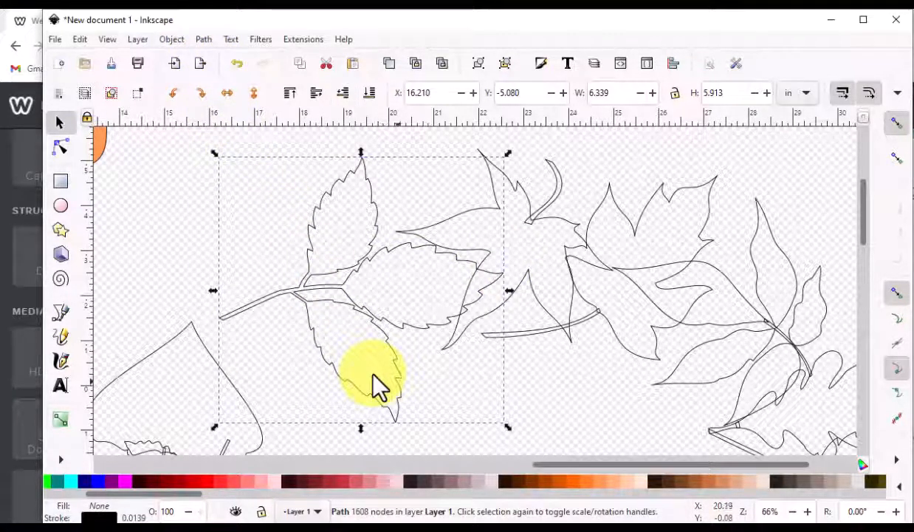
- Fill the merged five-leaflet leaf with orange and move it away from the wreath beside the other leaves
{"action": "left_click", "coordinate": [237, 483]}
{"action": "left_click_drag", "start_coordinate": [350, 342], "coordinate": [195, 178]}
{"action": "scroll", "coordinate": [547, 316], "scroll_direction": "up", "scroll_amount": 2}
{"action": "left_click_drag", "start_coordinate": [211, 258], "coordinate": [185, 277]}
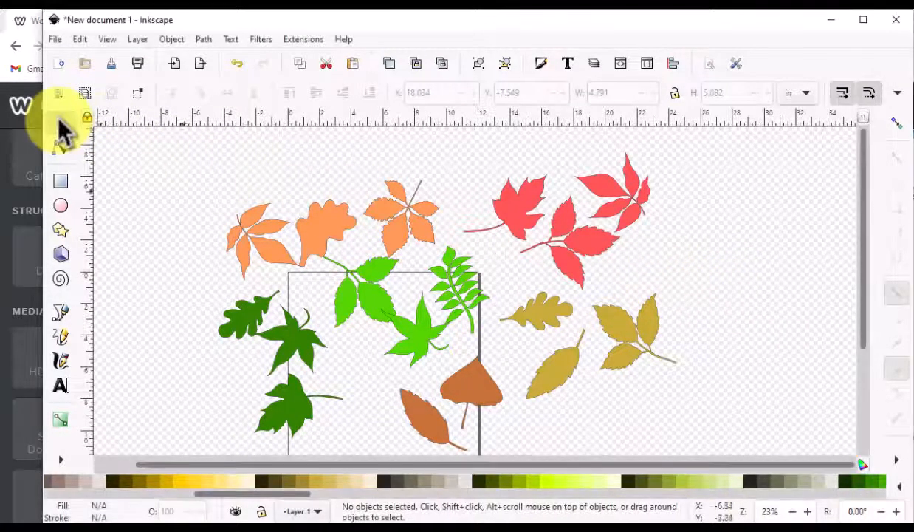
- Select all 17 colored leaf shapes and group them together
{"action": "left_click_drag", "start_coordinate": [164, 138], "coordinate": [724, 444]}
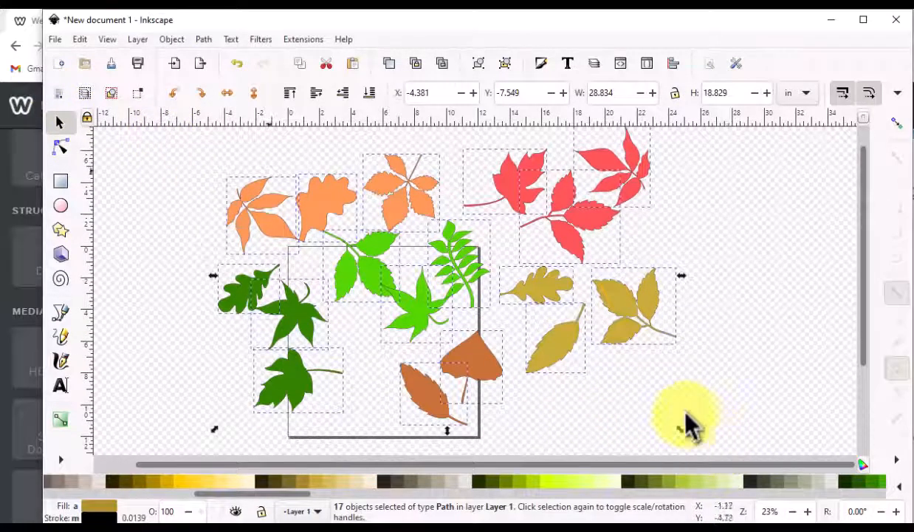
{"action": "left_click", "coordinate": [171, 41]}
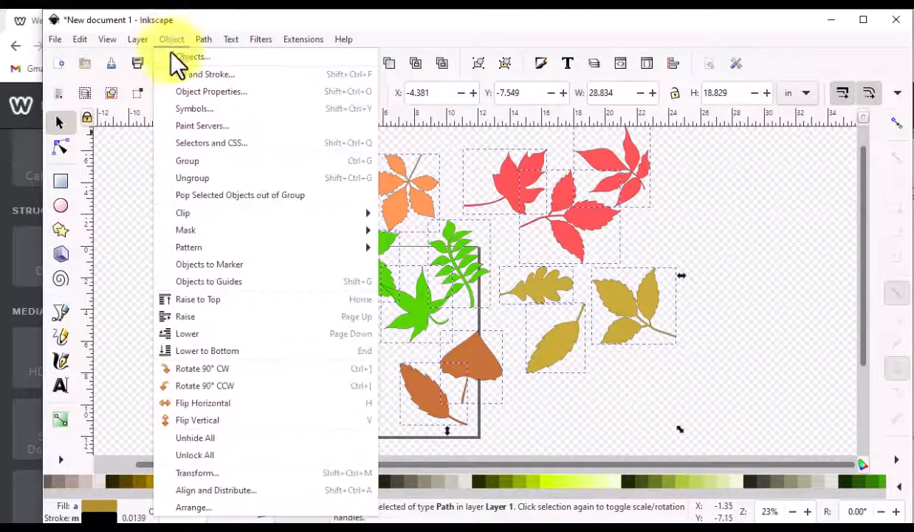
{"action": "left_click", "coordinate": [187, 160]}
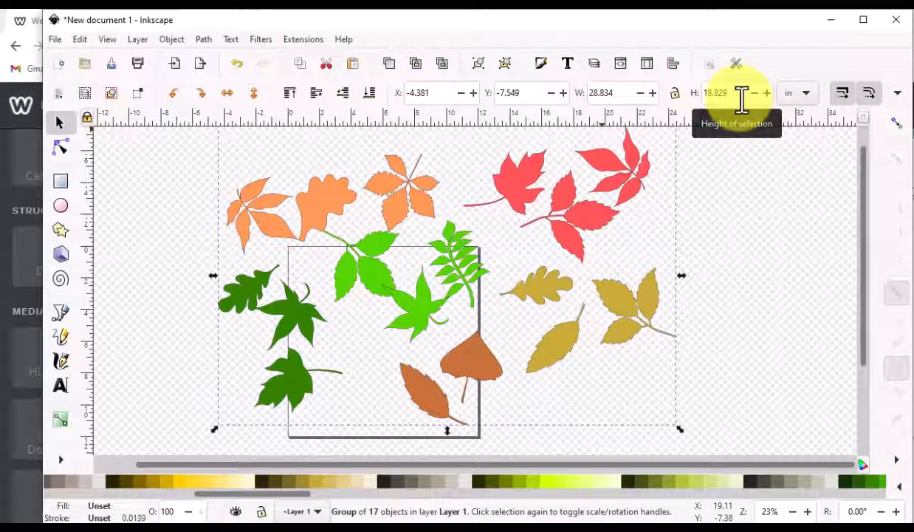
- Save the document as an Inkscape SVG named "Fall is in the Air SVG" in the My EQ8 Images folder
{"action": "left_click", "coordinate": [55, 40]}
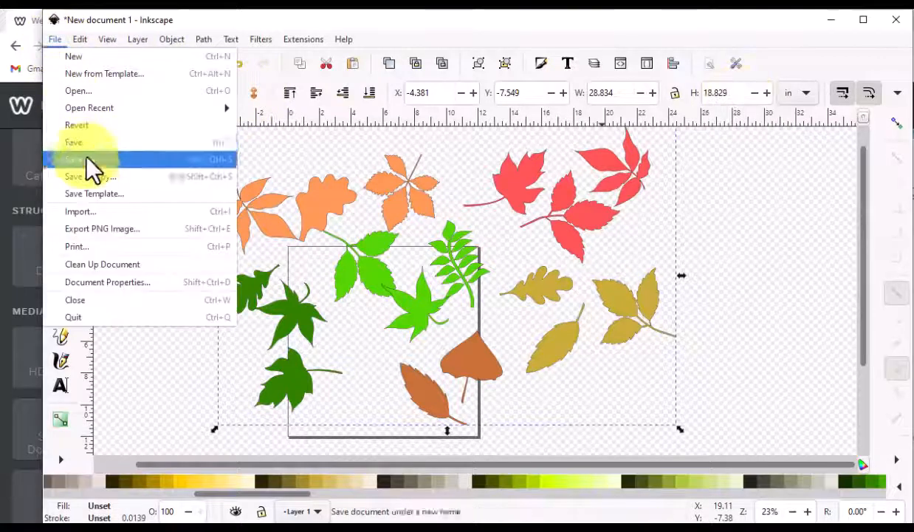
{"action": "left_click", "coordinate": [82, 158]}
{"action": "left_click", "coordinate": [297, 66]}
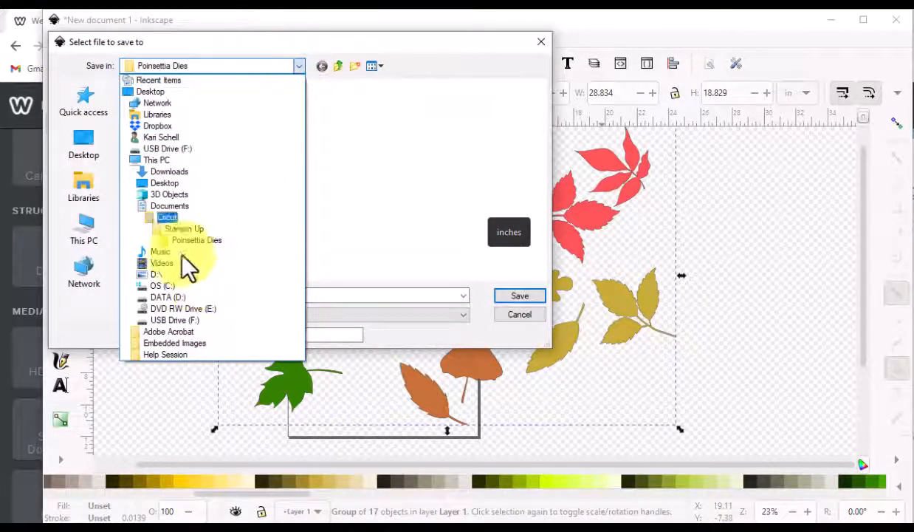
{"action": "left_click", "coordinate": [87, 98]}
{"action": "double_click", "coordinate": [194, 144]}
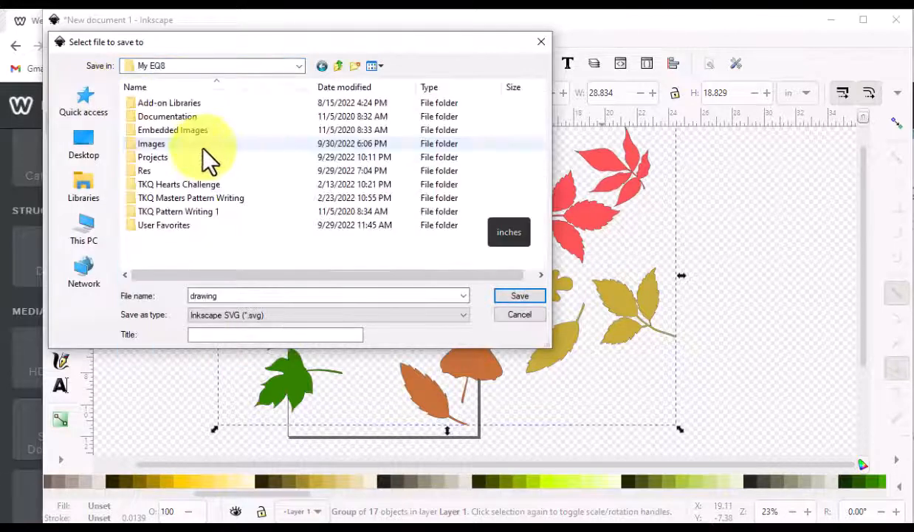
{"action": "double_click", "coordinate": [160, 143]}
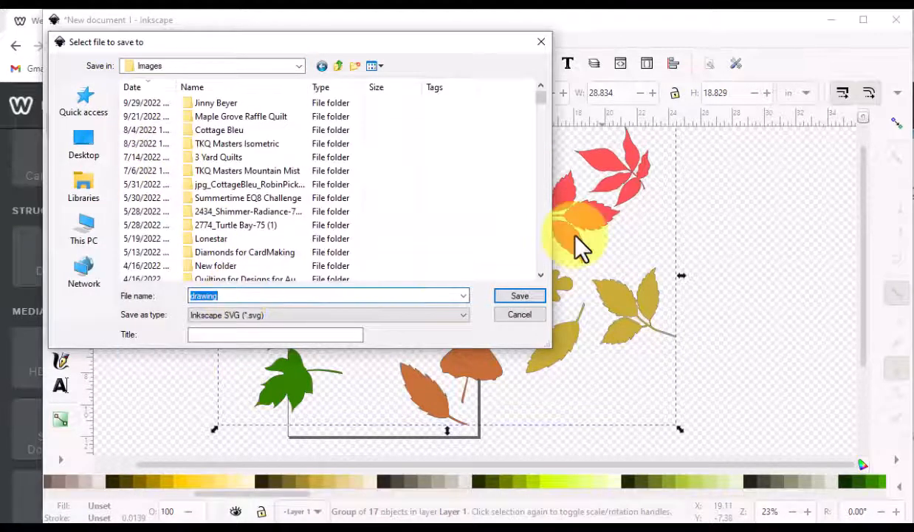
{"action": "type", "text": "Fall is"}
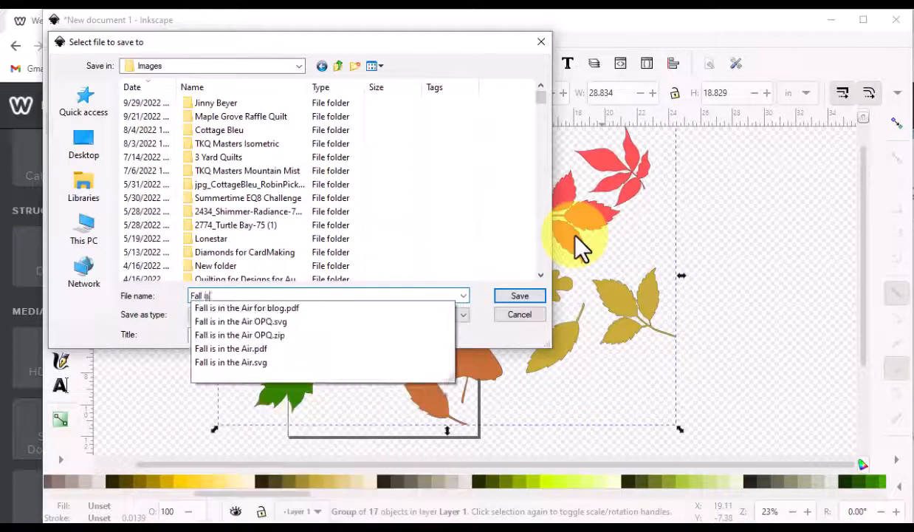
{"action": "type", "text": " in the Air SVG"}
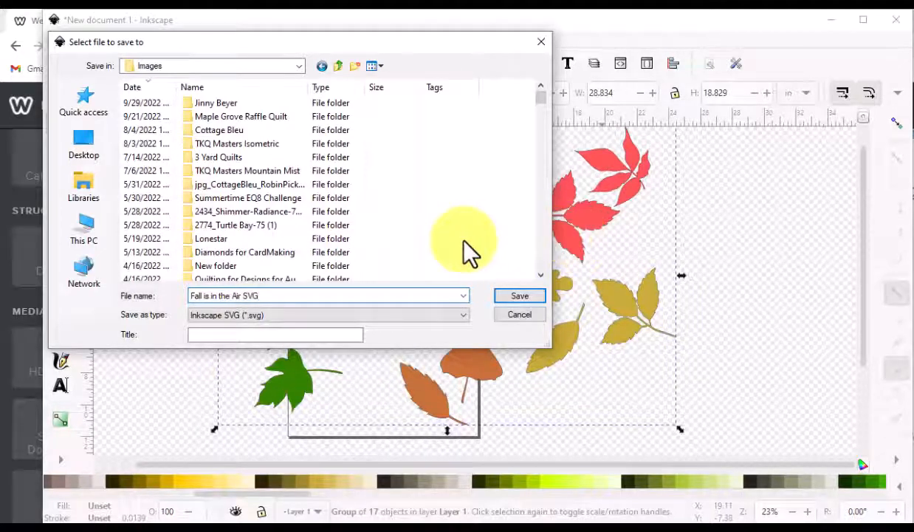
{"action": "key", "text": "Tab"}
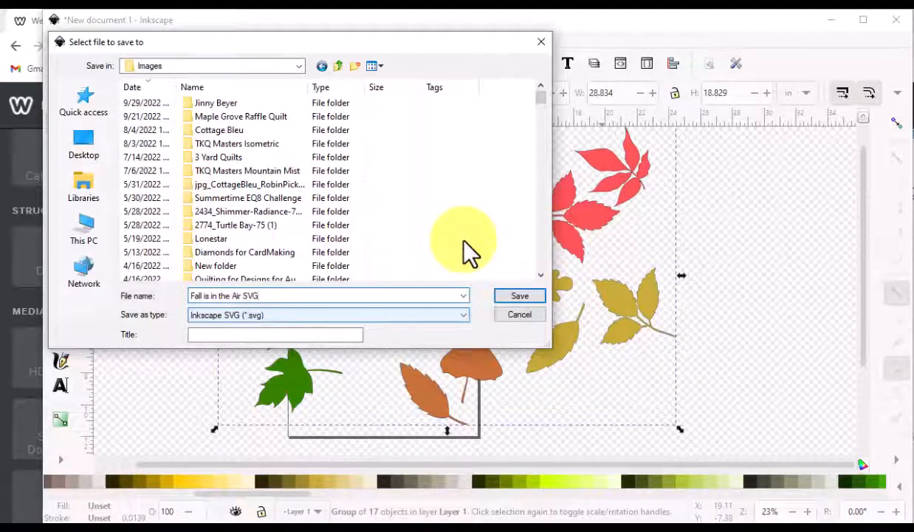
{"action": "left_click", "coordinate": [517, 299]}
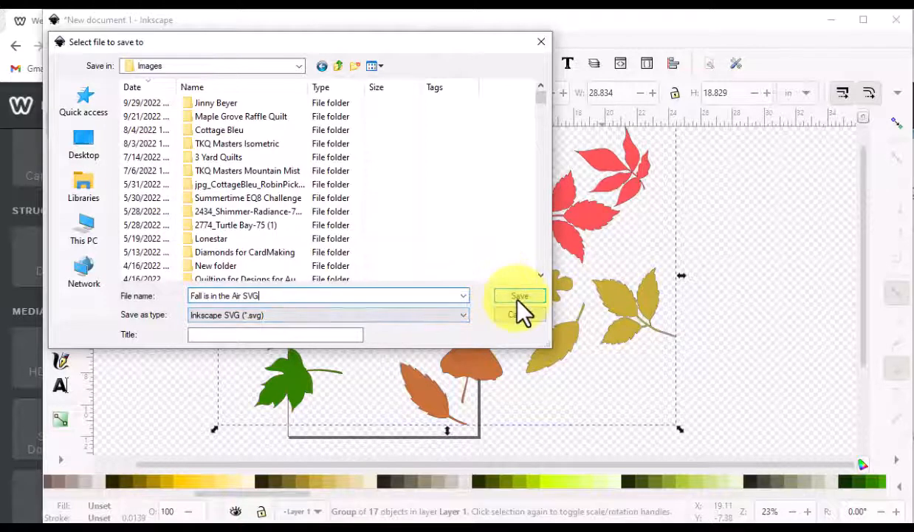